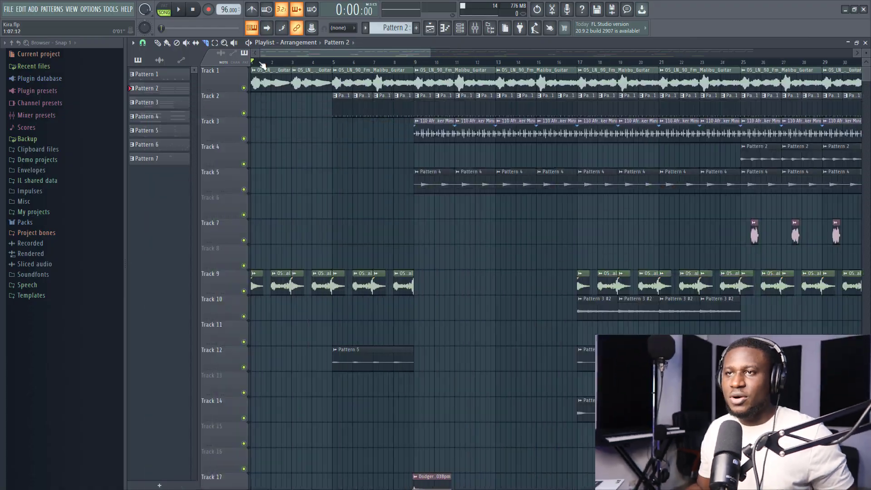
Place a Pattern 2 clip on Track 4 near bar 2, then delete it
scroll(262, 65, down, 5)
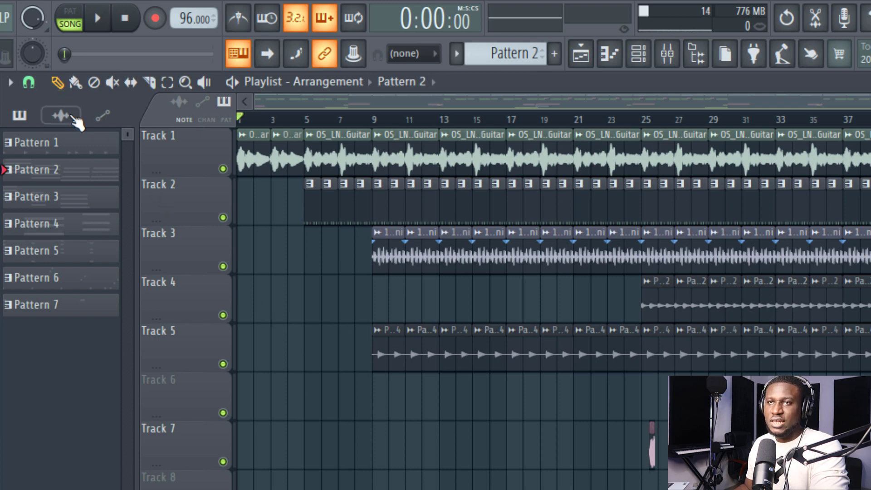
click(256, 295)
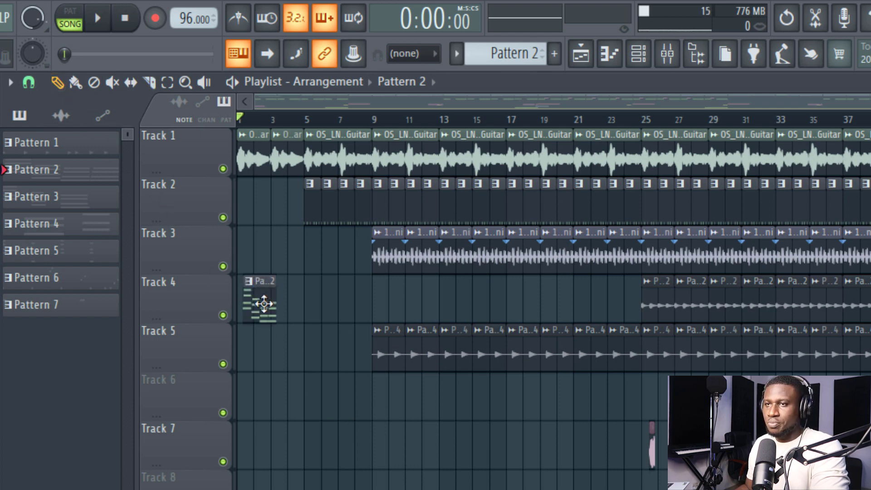
right_click(264, 304)
Mute the Track 2 clips from bar 5 to 13, then unmute them again
click(112, 82)
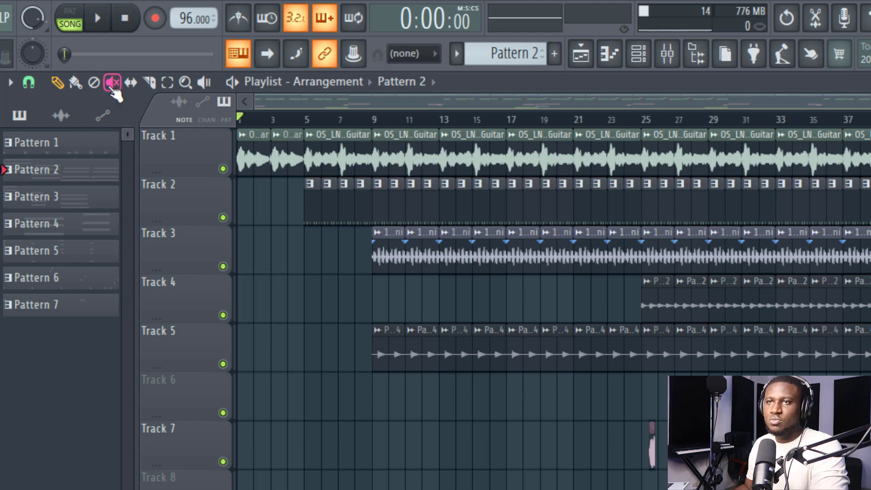
scroll(256, 116, up, 3)
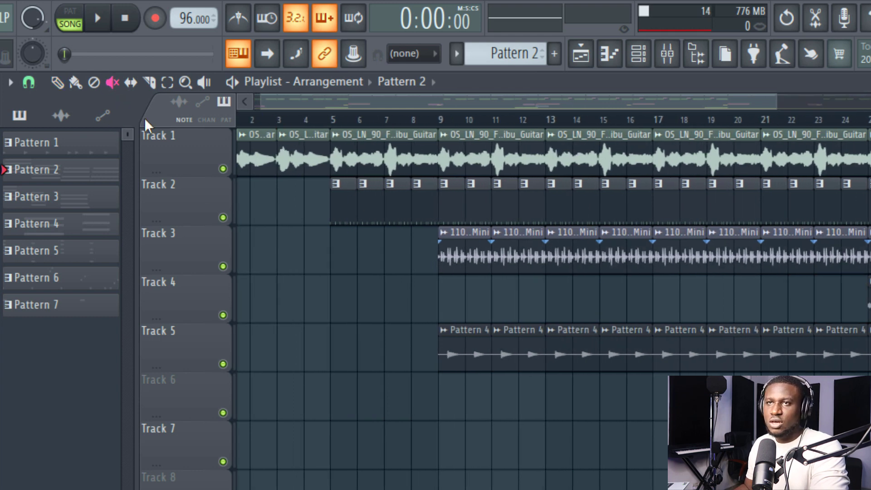
mouse_move(340, 211)
mouse_down()
mouse_move(506, 211)
mouse_move(410, 209)
mouse_up()
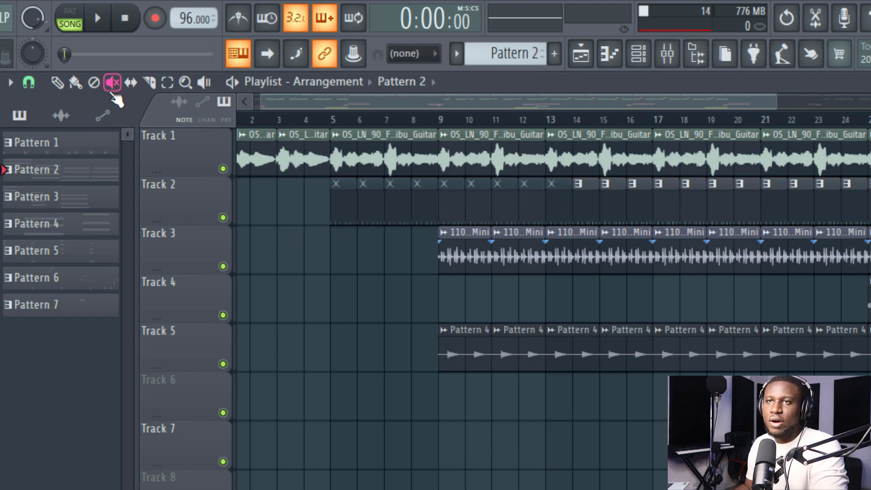
drag(561, 213, 336, 209)
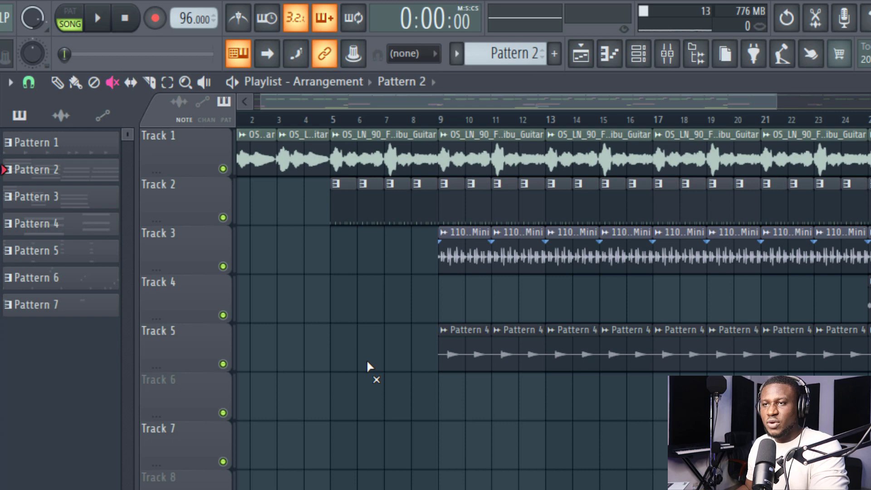
Pick the Malibu guitar clip and slice the first Track 1 guitar clip at bar 2
key(c)
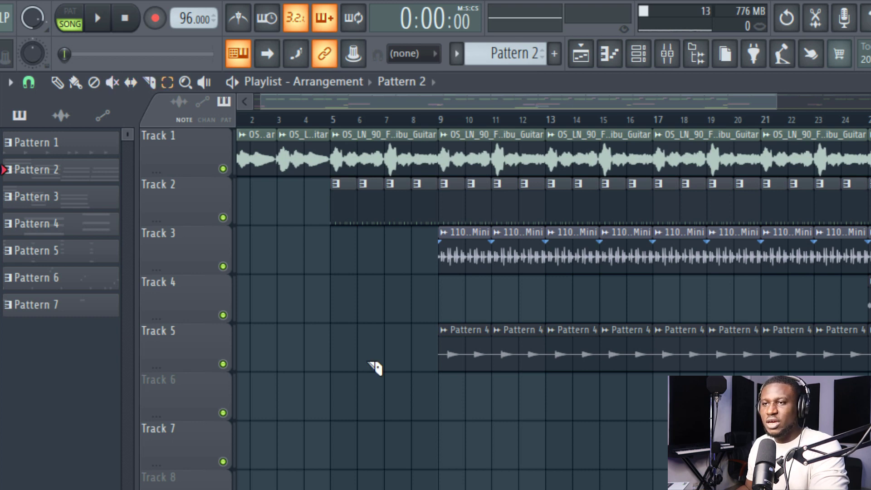
key(z)
key(d)
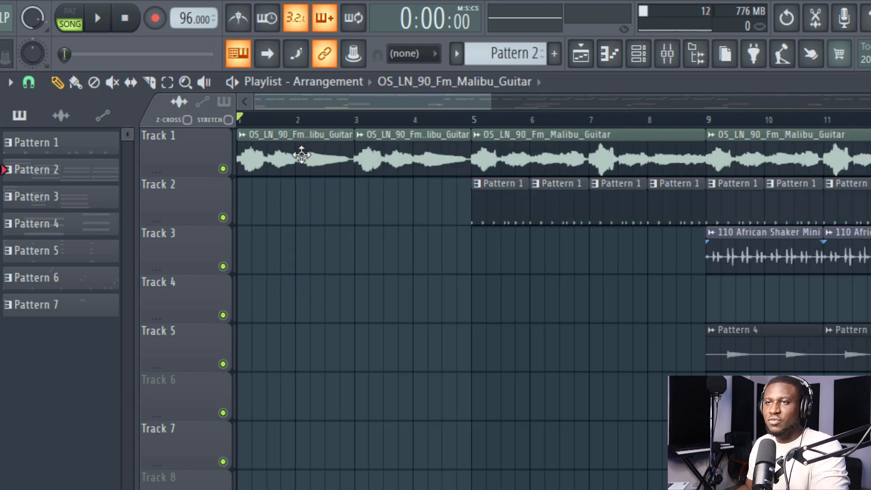
click(299, 154)
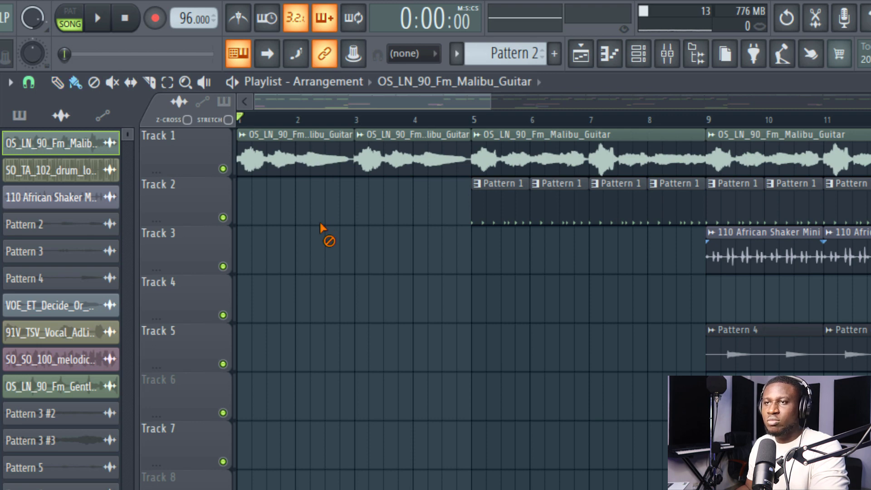
key(d)
key(e)
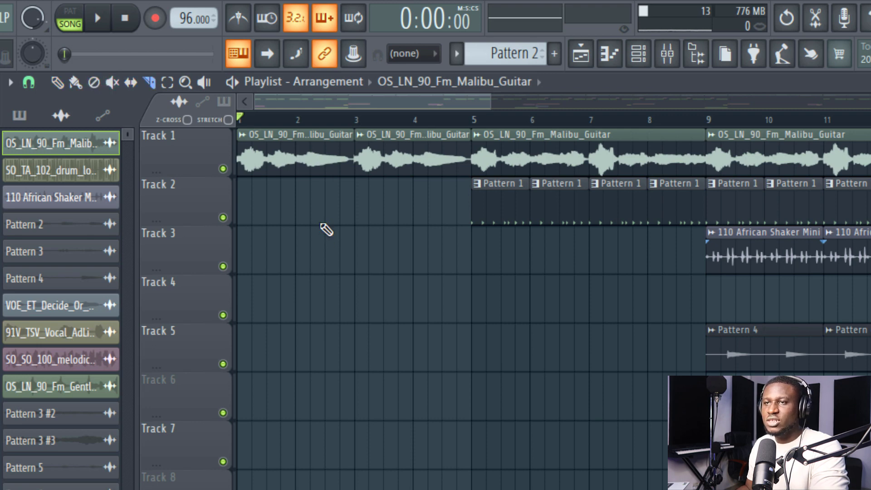
drag(300, 136, 301, 195)
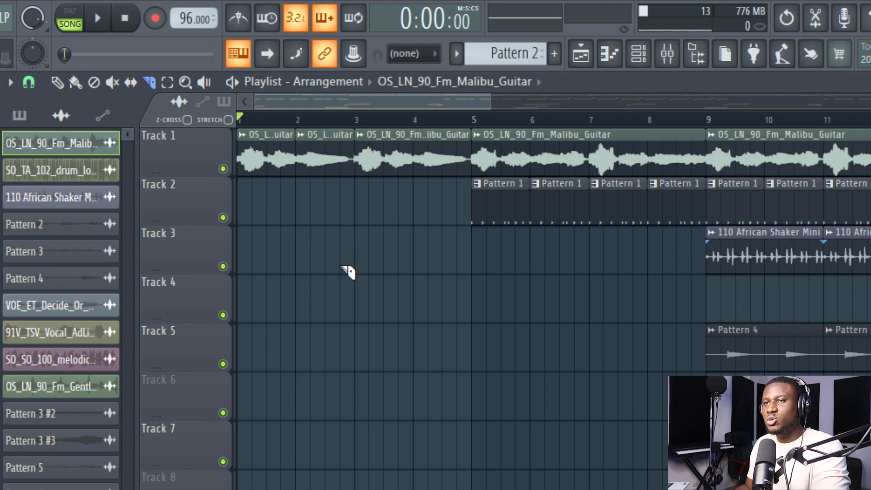
Mute the second half (bars 2–3) of the sliced guitar clip
key(z)
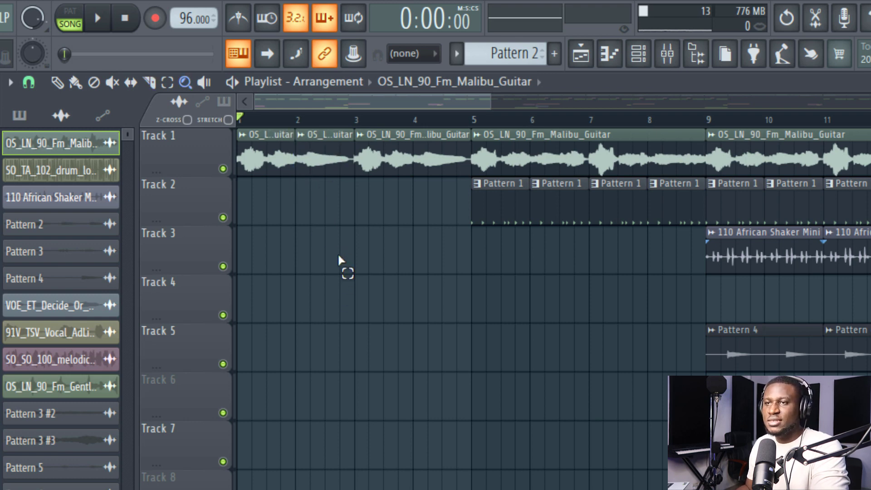
key(y)
key(z)
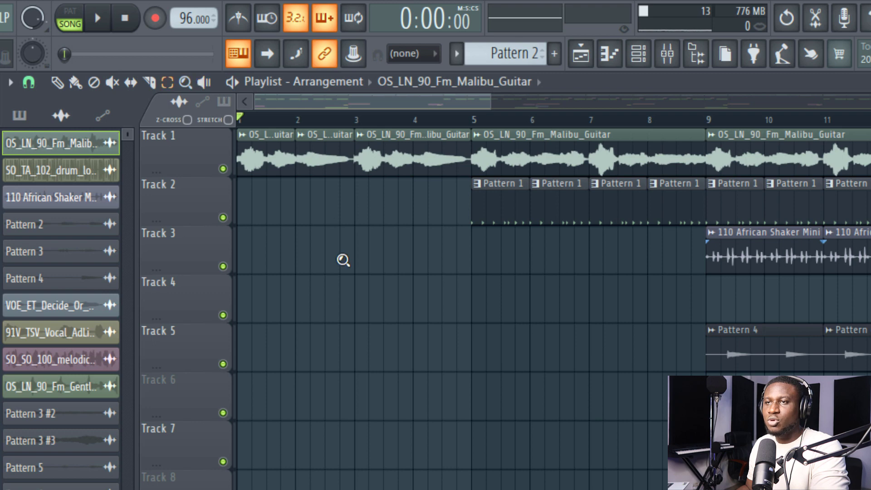
key(c)
key(t)
key(d)
key(t)
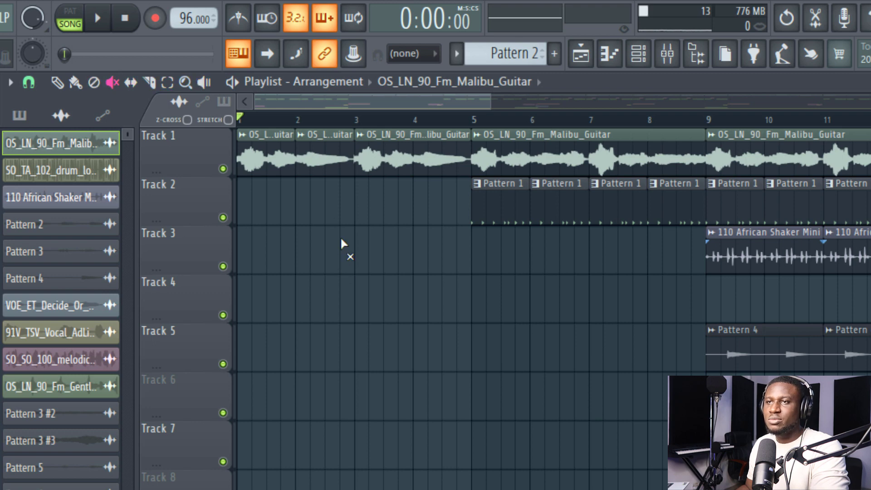
click(323, 164)
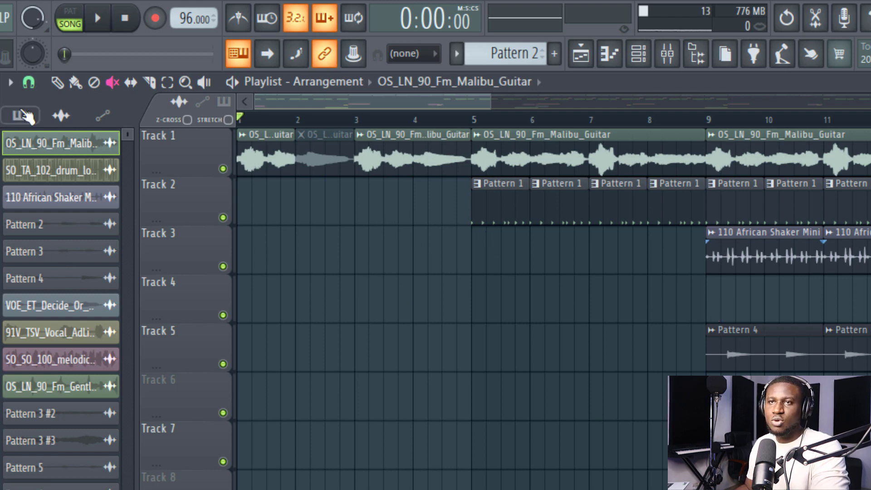
Filter the clip list to patterns and open Pattern 2 in the piano roll
click(19, 116)
click(70, 174)
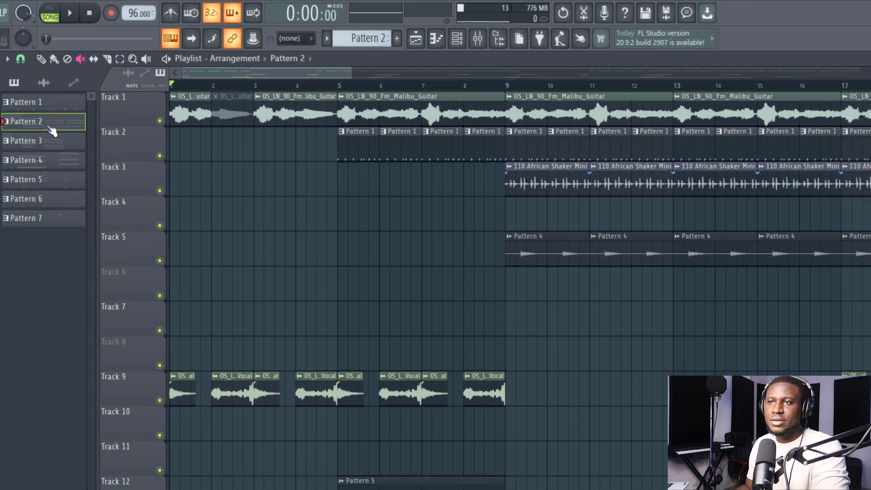
double_click(53, 131)
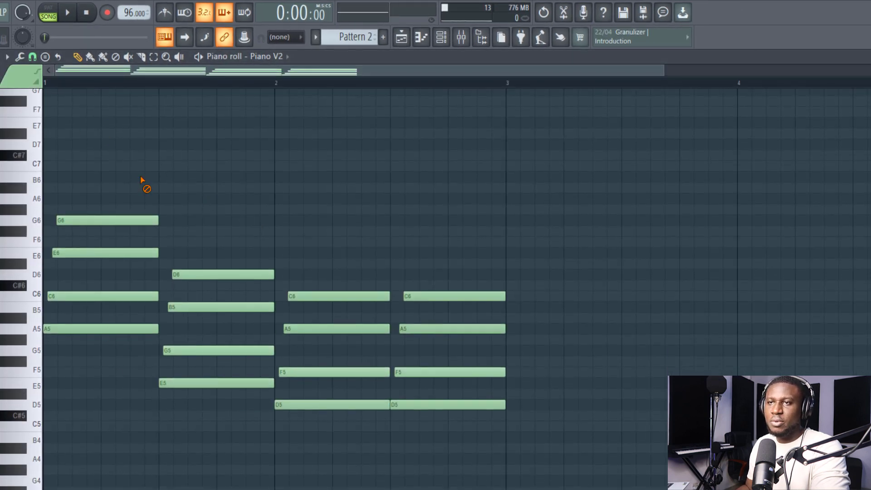
Slice the opening G6, E6, C6 and A5 notes in half and mute the G6 and E6 right halves
key(t)
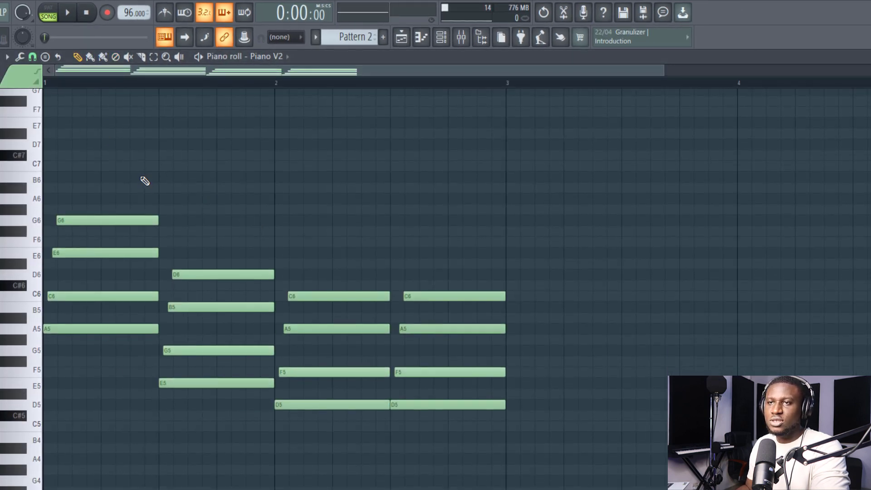
key(c)
drag(101, 200, 109, 309)
drag(113, 345, 113, 346)
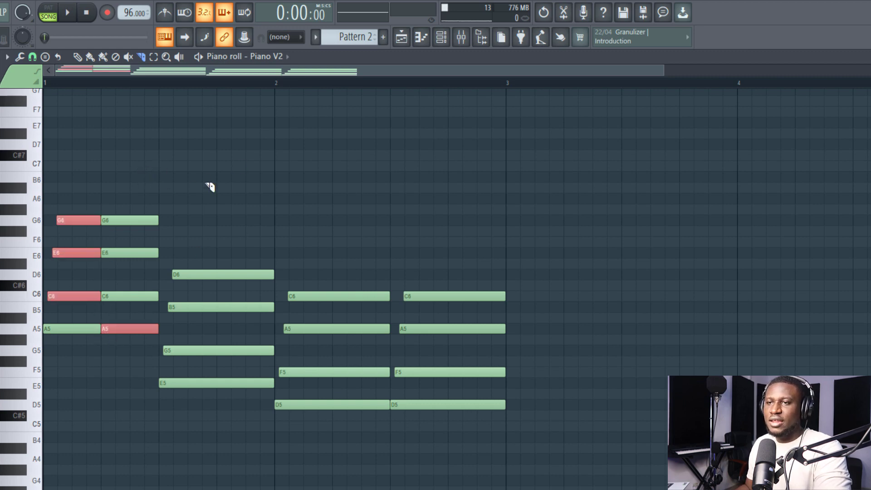
click(144, 173)
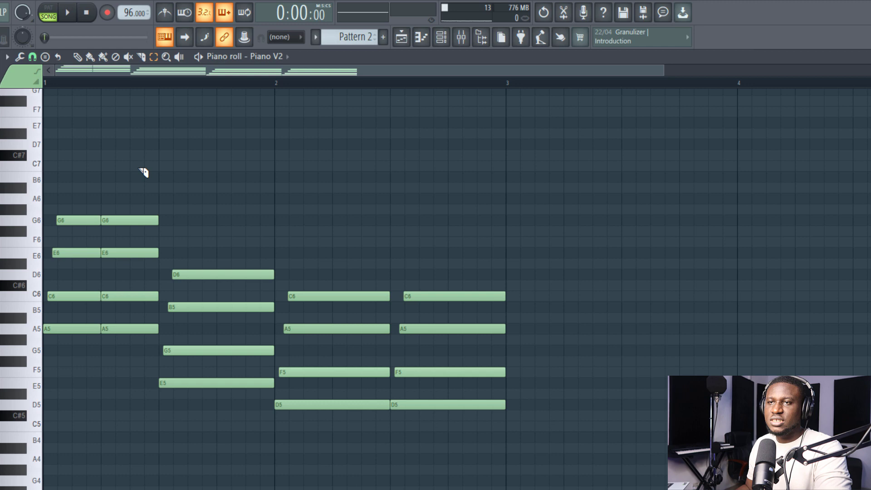
mouse_move(136, 217)
mouse_down()
mouse_move(135, 339)
mouse_move(140, 142)
mouse_up()
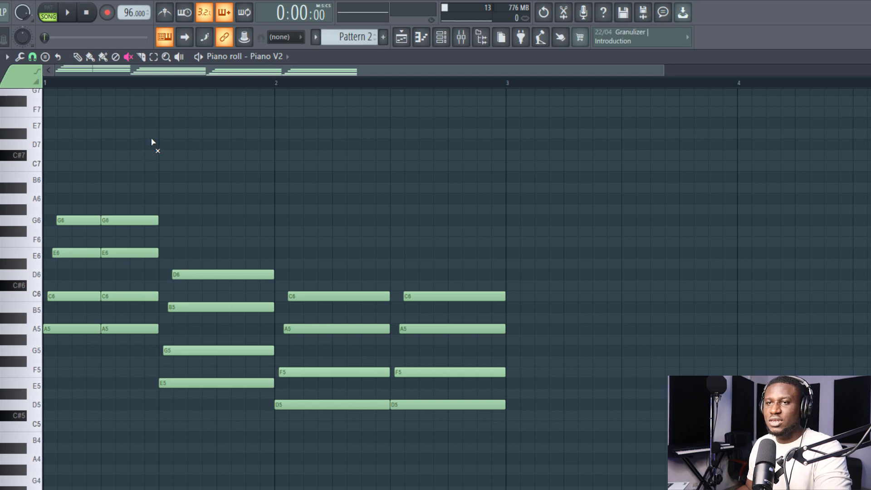
key(p)
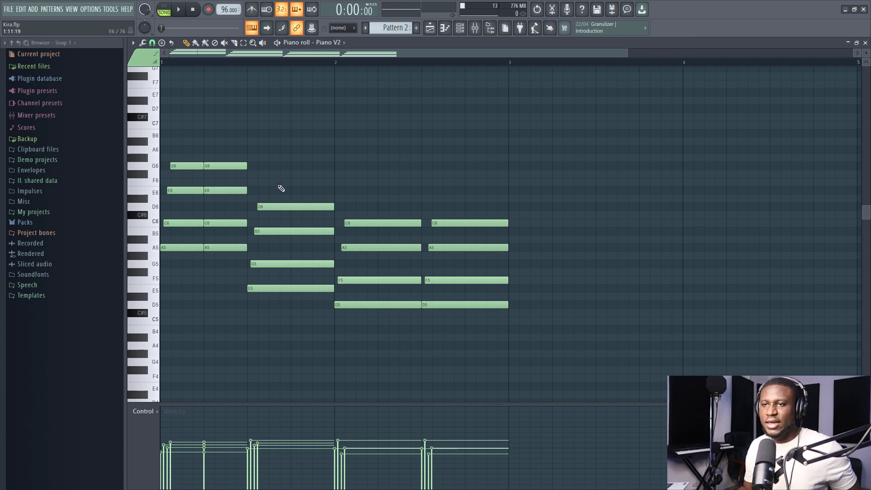
Lower the D6 note's velocity to 50% and preview how it sounds
drag(277, 172, 285, 230)
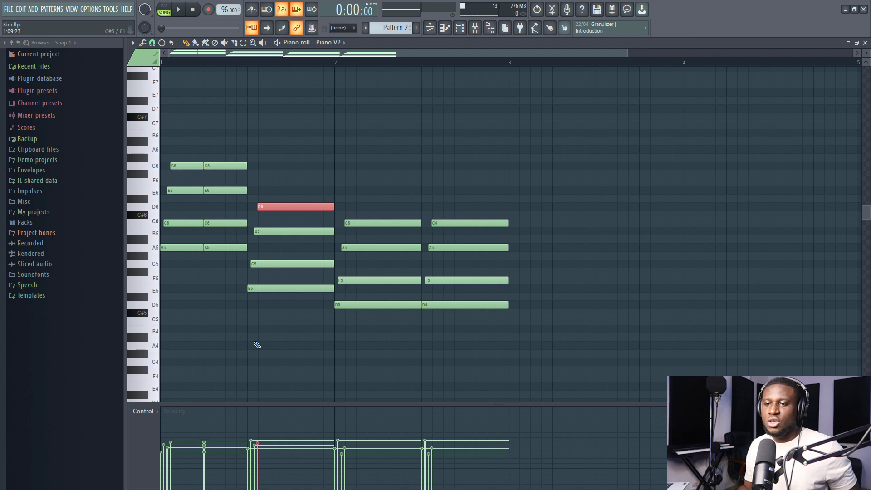
drag(262, 454, 264, 451)
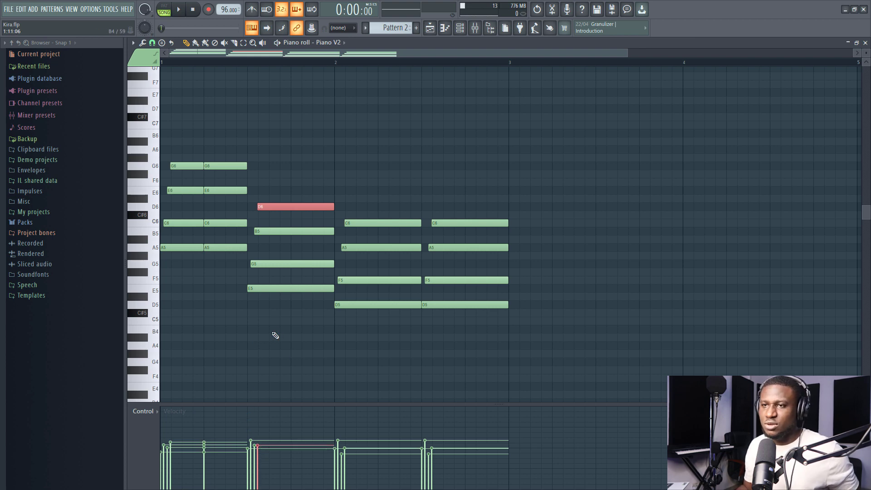
click(298, 169)
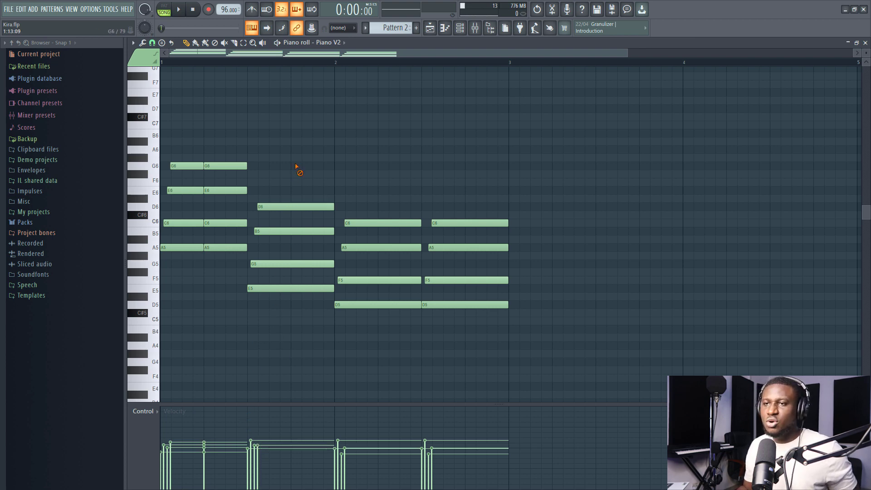
click(300, 208)
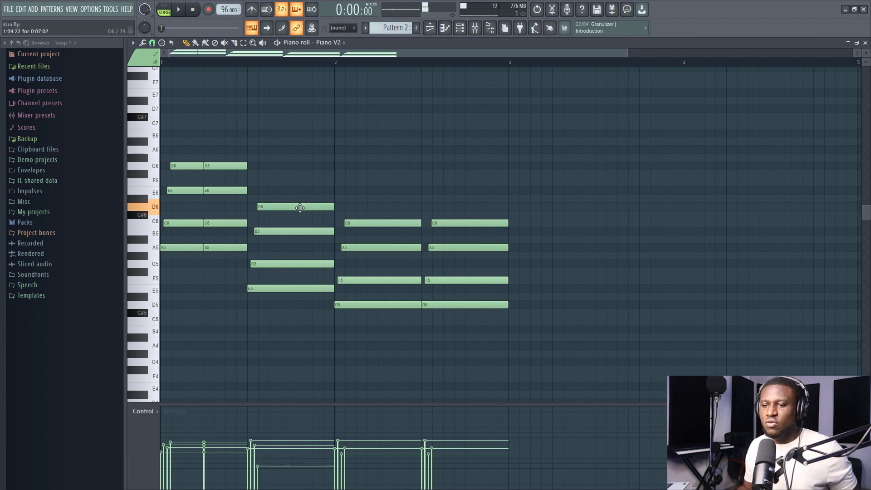
Adjust the velocity of the second E6 note and preview it
scroll(299, 208, down, 3)
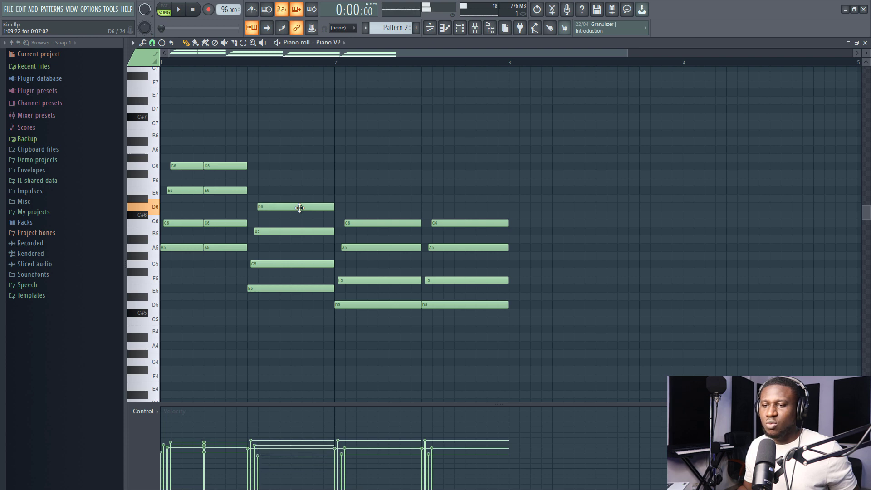
scroll(300, 207, down, 5)
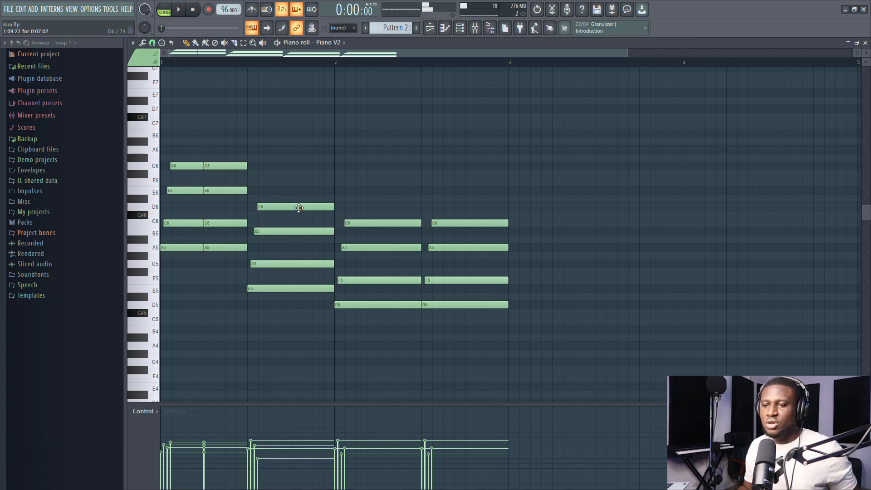
scroll(299, 207, up, 5)
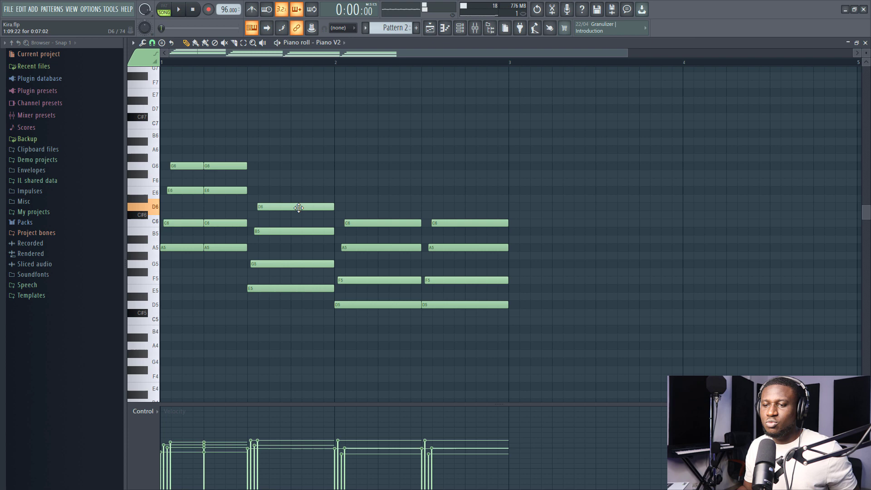
scroll(299, 208, down, 3)
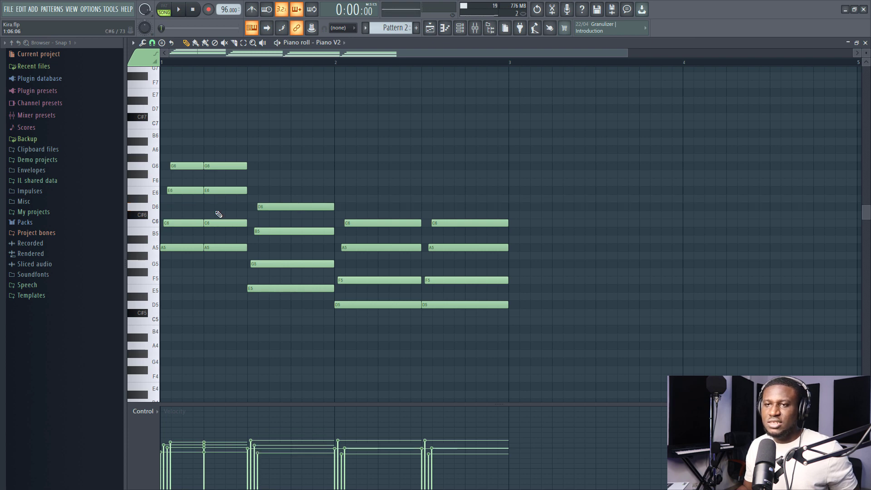
click(215, 192)
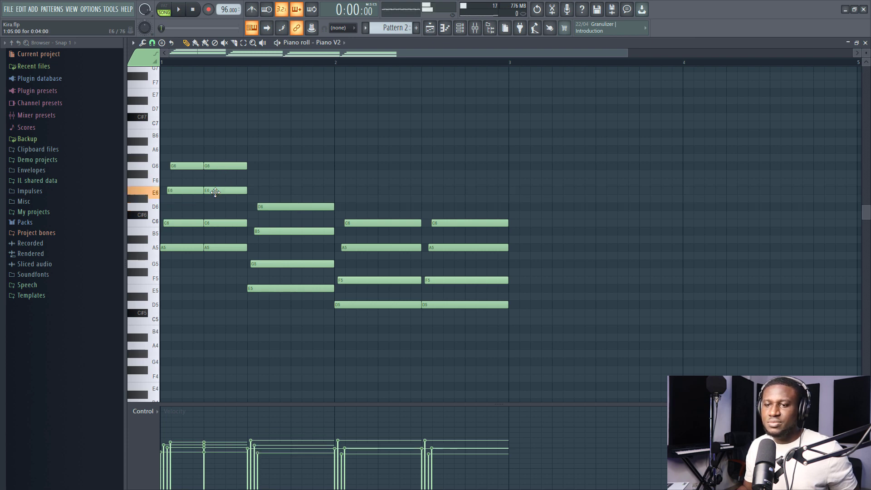
Select the second G6 and E6 notes together and fine-tune both velocities
scroll(215, 192, up, 3)
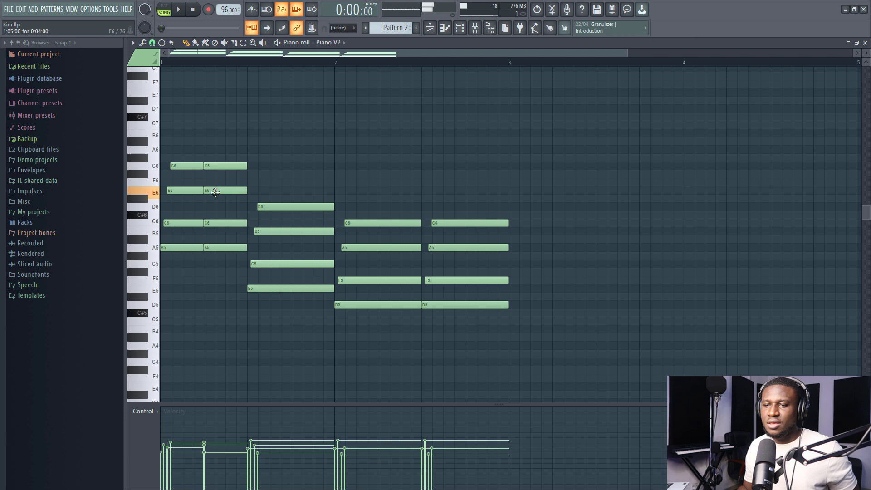
drag(229, 157, 219, 193)
scroll(221, 187, down, 2)
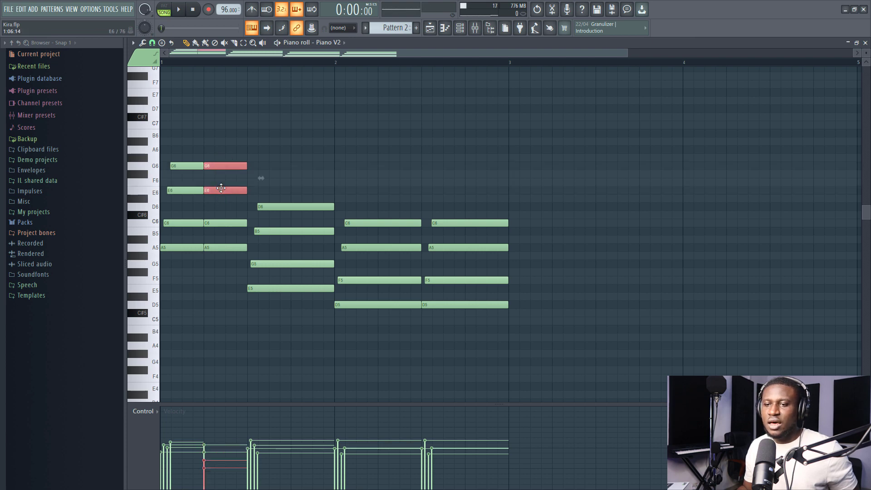
scroll(221, 188, up, 5)
scroll(221, 188, down, 4)
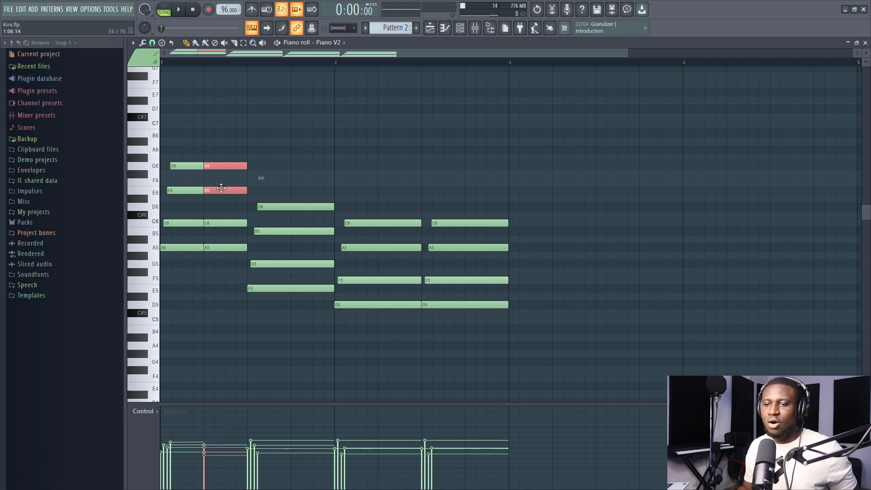
scroll(221, 188, up, 2)
scroll(221, 187, up, 3)
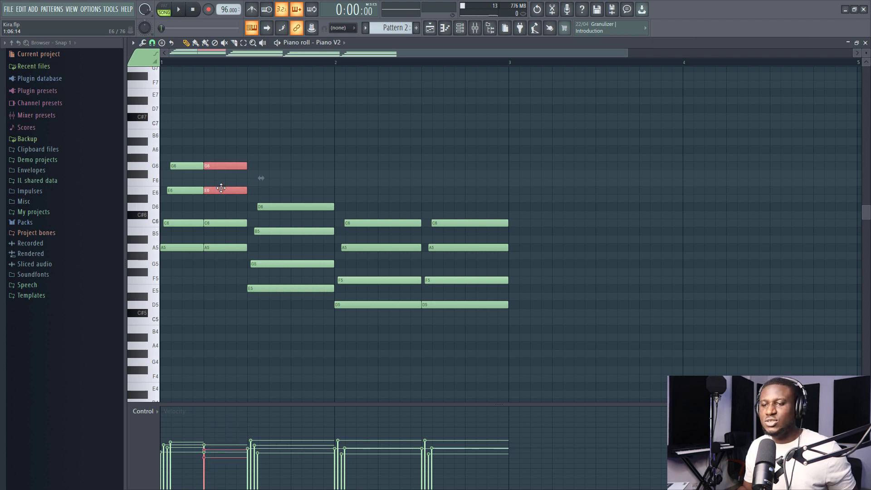
scroll(221, 188, up, 1)
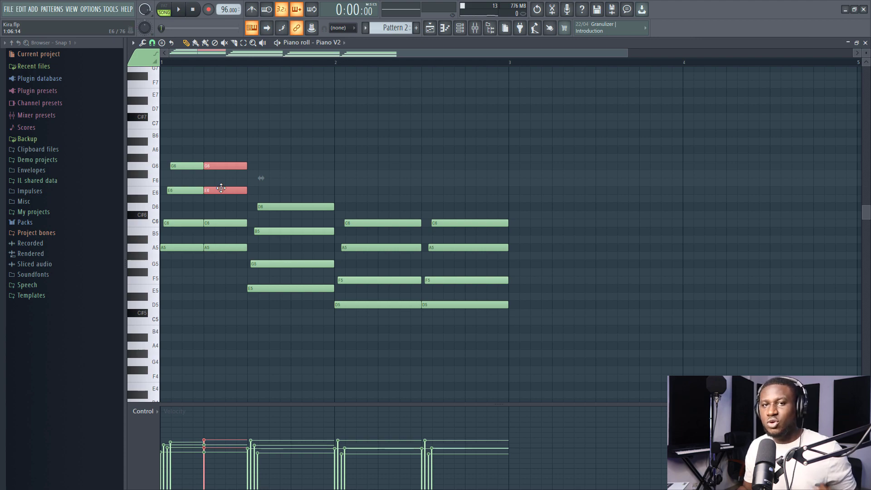
scroll(221, 188, down, 2)
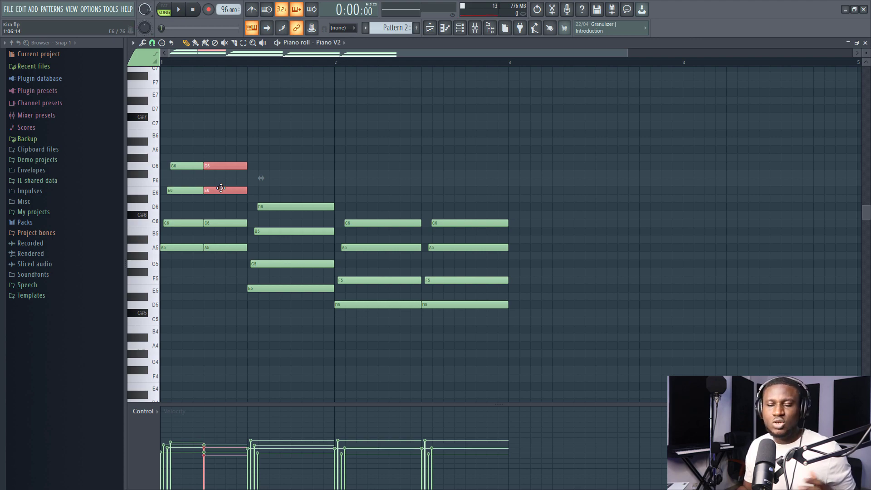
Switch from Pattern to Song mode and play the arrangement once through
scroll(221, 188, up, 1)
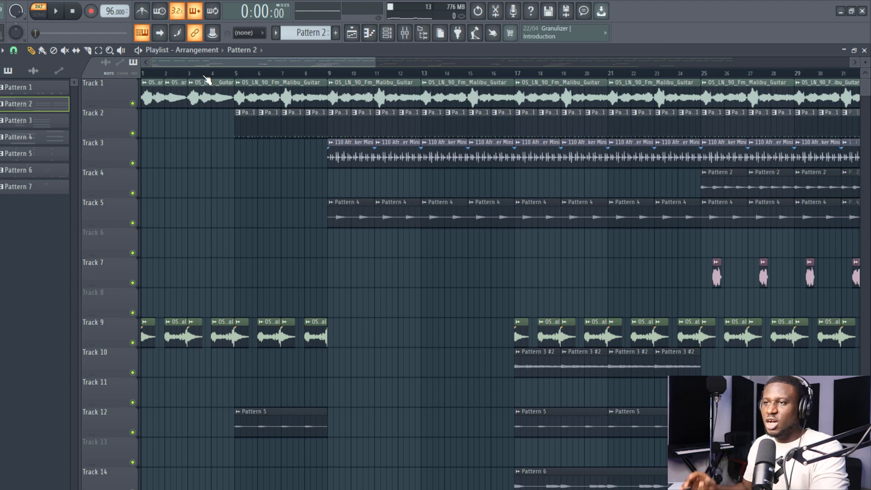
scroll(207, 79, down, 4)
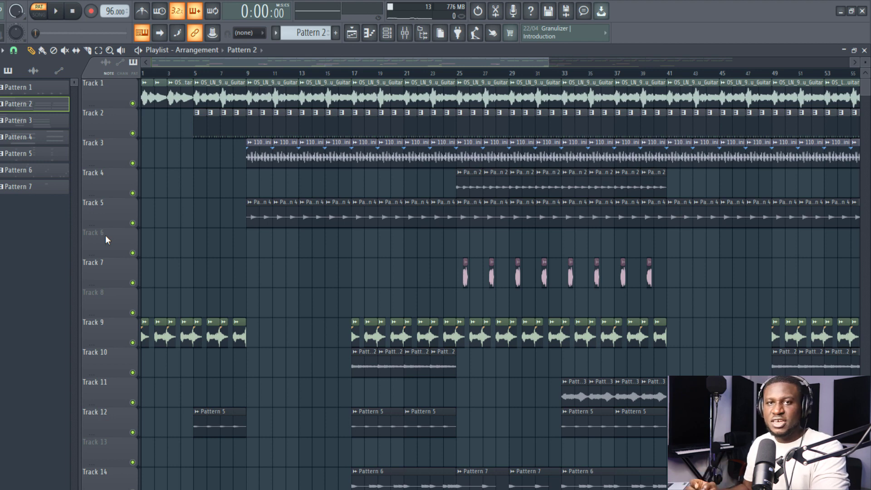
click(40, 17)
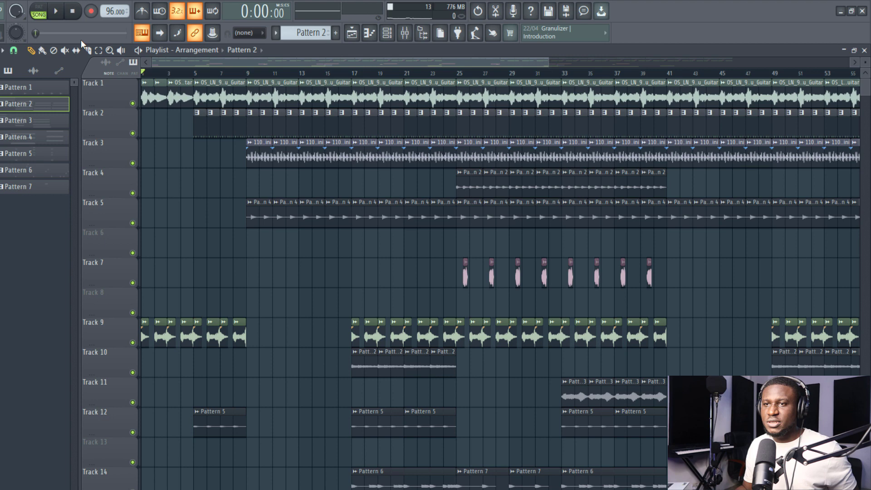
key(space)
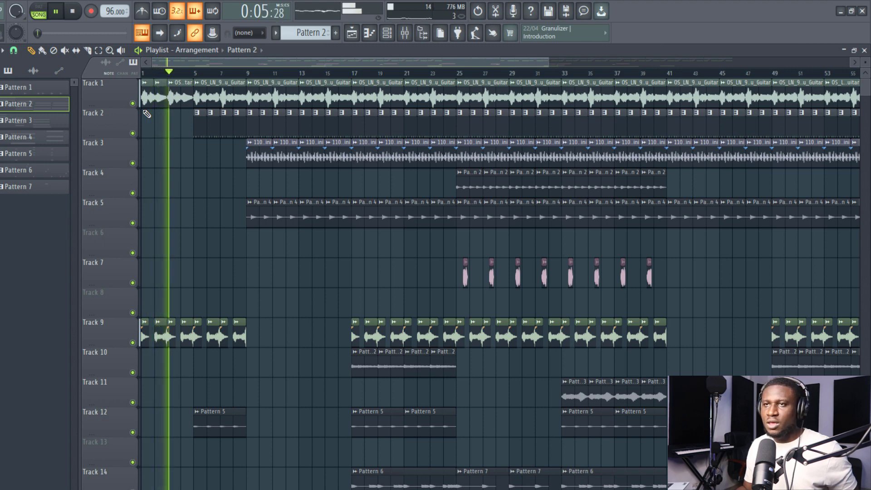
key(space)
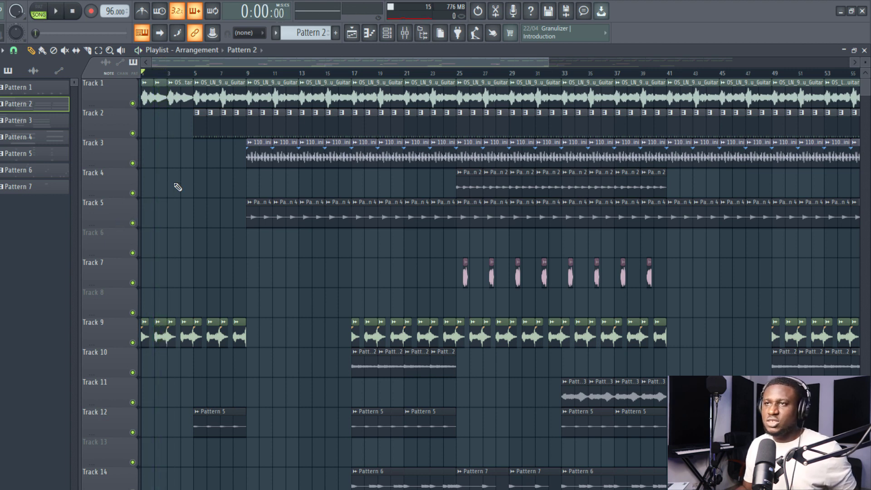
Toggle the channel rack, then bring up Track 6's Track mode > Instrument track options
click(393, 33)
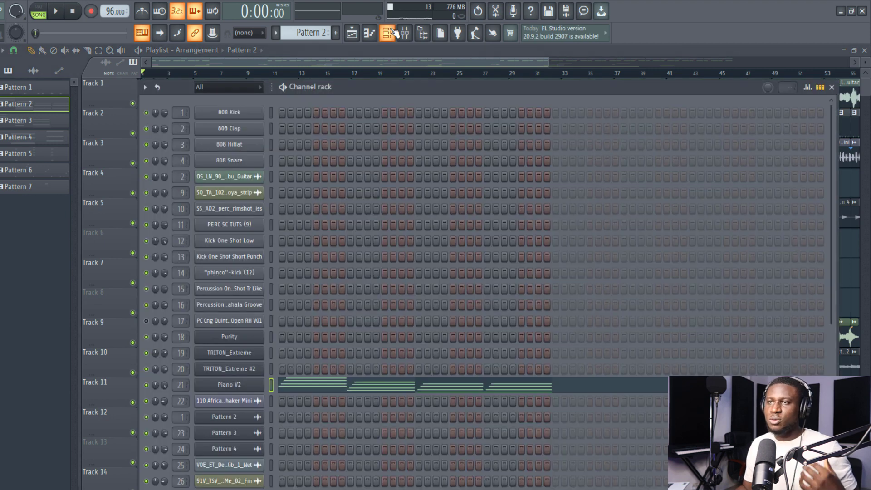
click(136, 285)
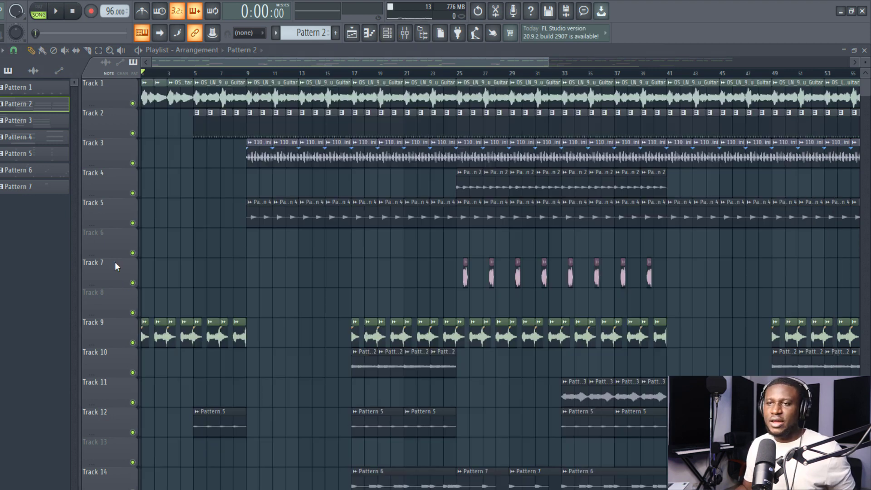
right_click(108, 237)
right_click(98, 238)
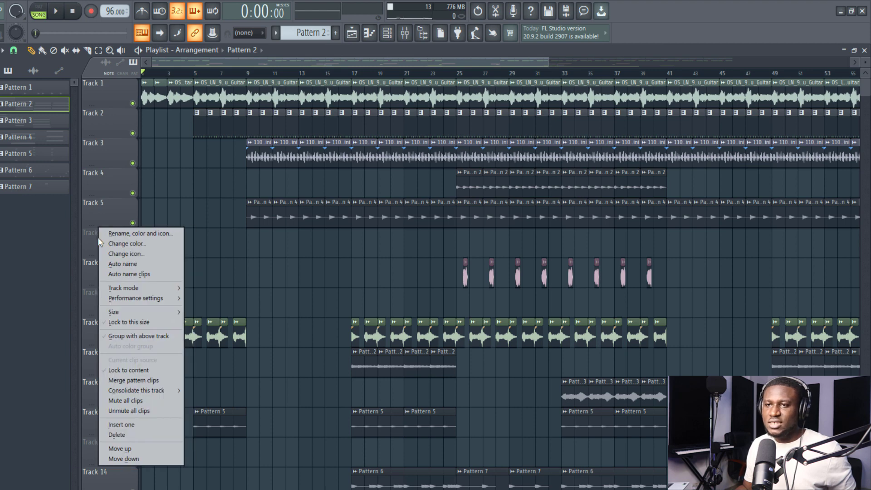
mouse_move(171, 290)
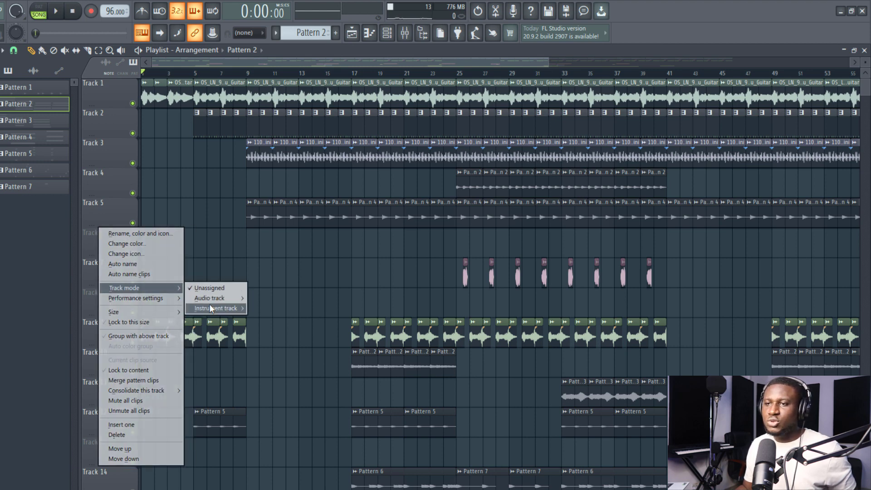
mouse_move(210, 308)
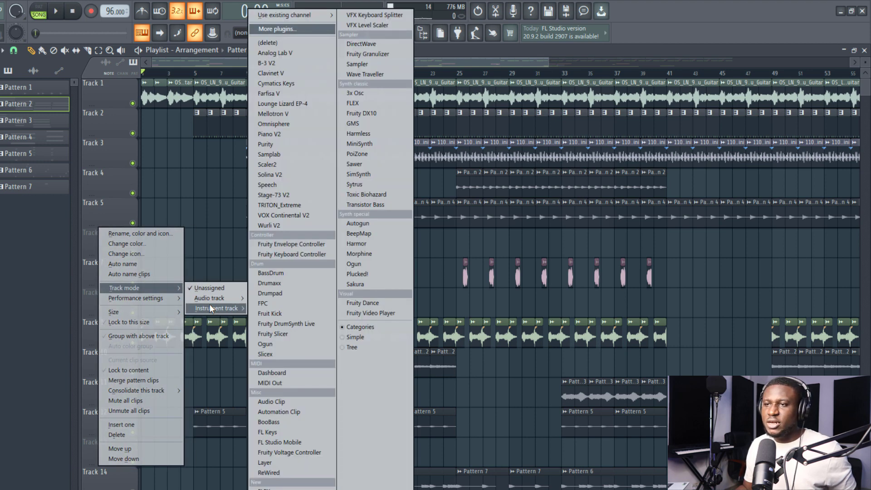
Make Track 6 a Piano V2 instrument track, close the Piano V window and start recording
click(279, 135)
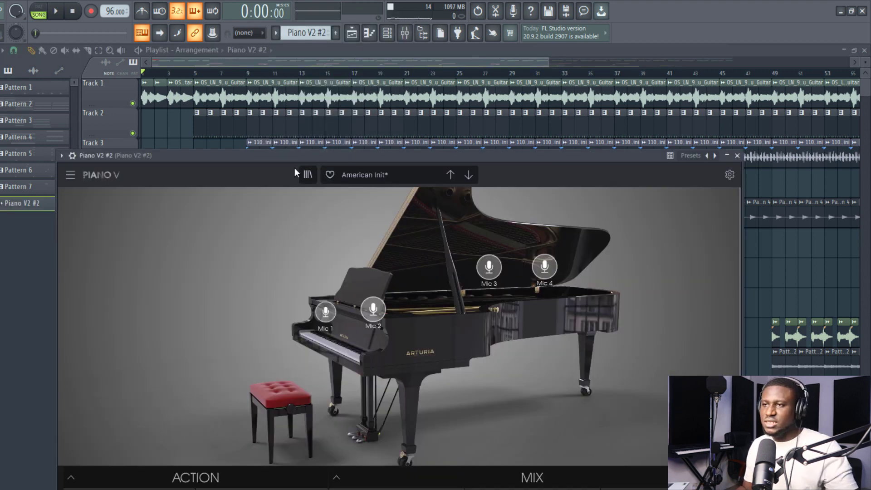
drag(247, 161, 435, 174)
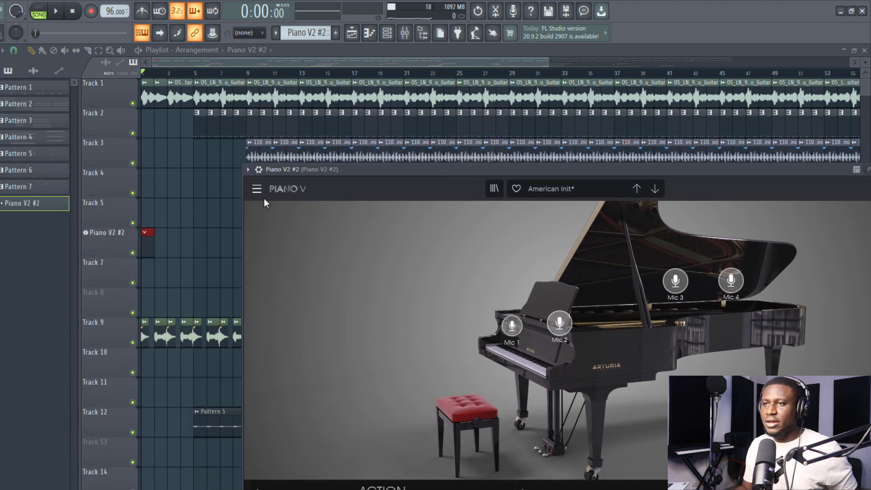
click(387, 34)
key(space)
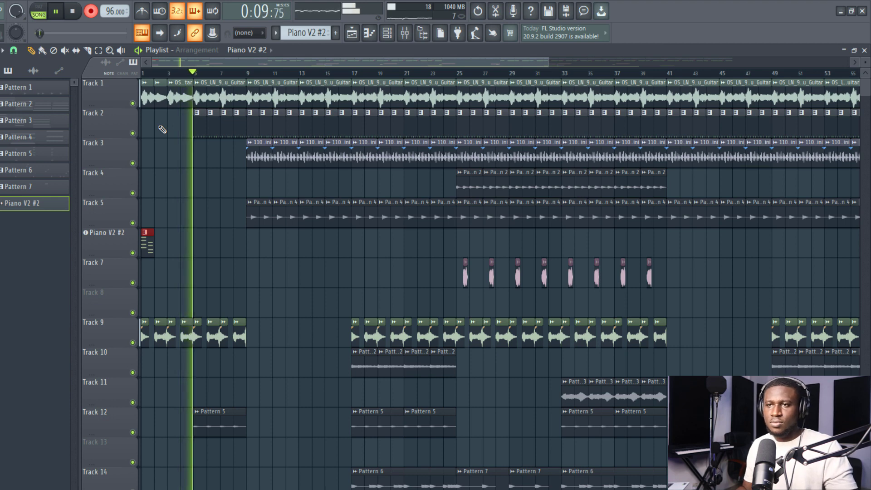
Stop recording and quantize the Piano V2 #2 clip's notes to the grid
key(space)
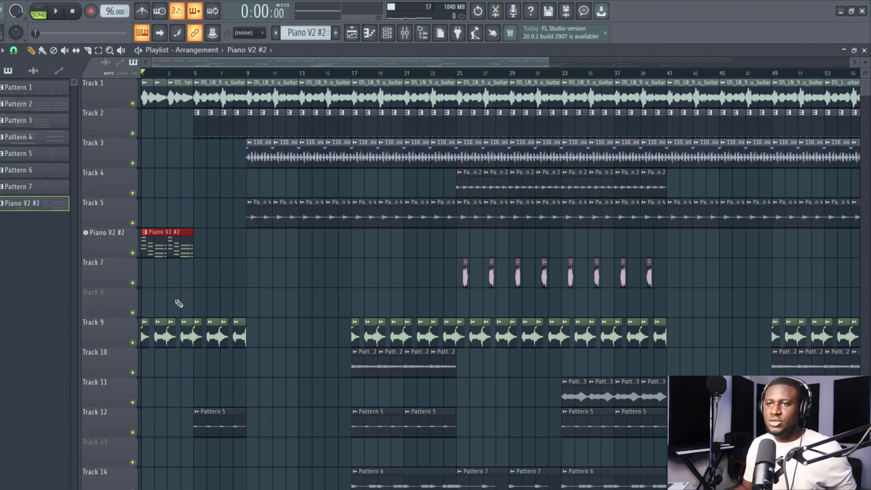
double_click(163, 246)
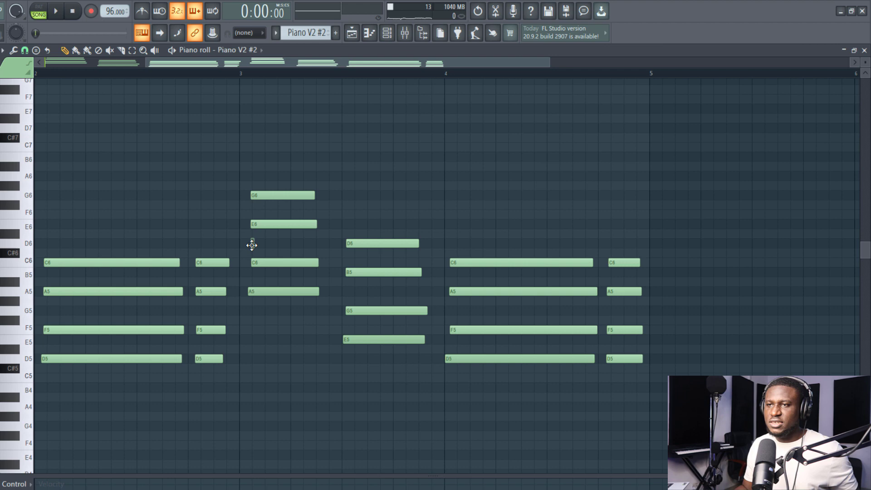
key(ctrl+q)
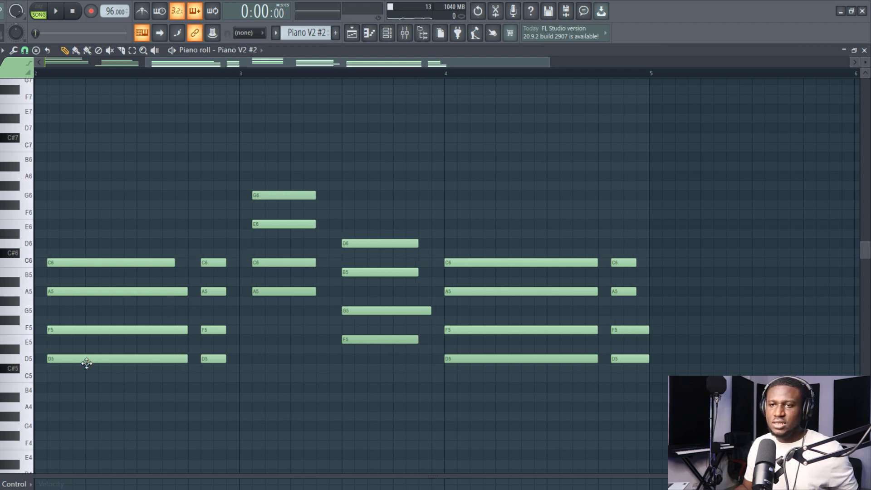
scroll(306, 242, down, 2)
Play the song arrangement to hear the new piano part, then stop
click(352, 33)
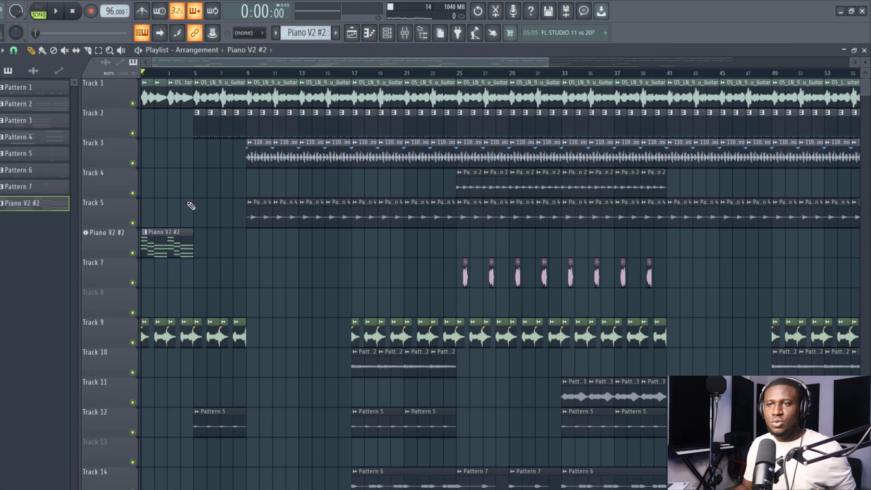
key(space)
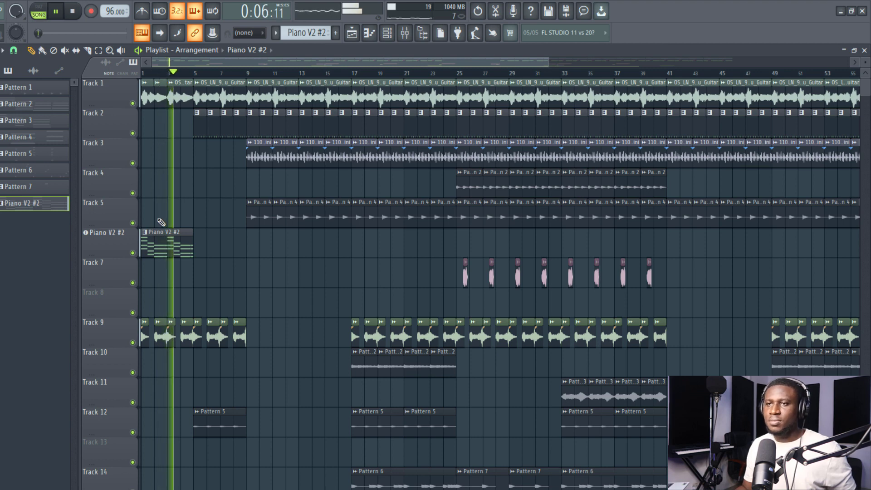
key(space)
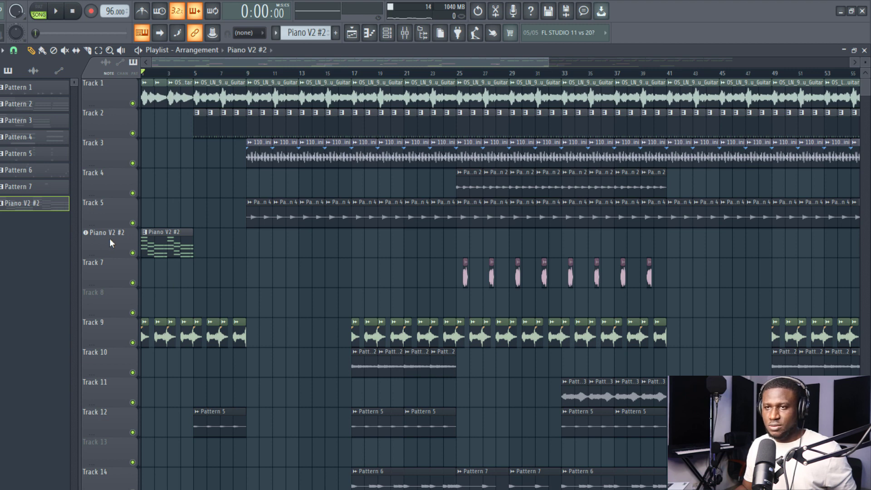
Open the Piano V2 #2 instrument from Track 6's header and close it again
click(110, 238)
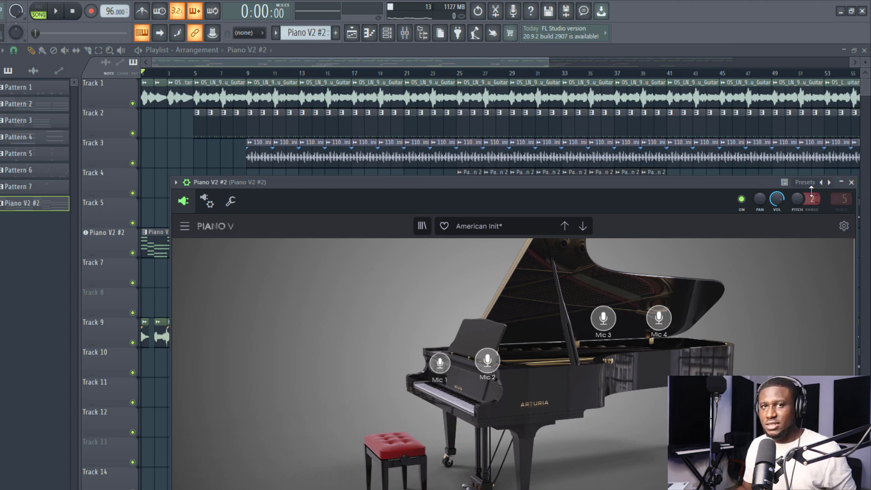
click(852, 182)
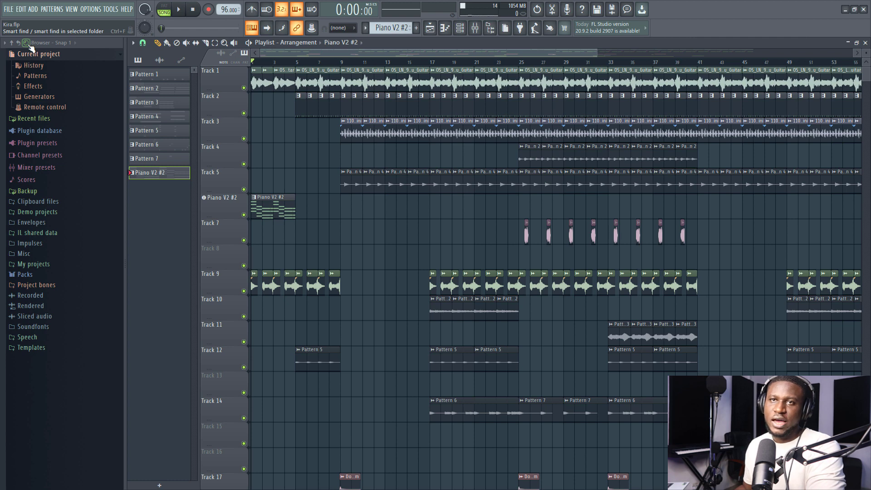
Open the channel rack and the Piano V2 #2 channel's insert options
click(26, 43)
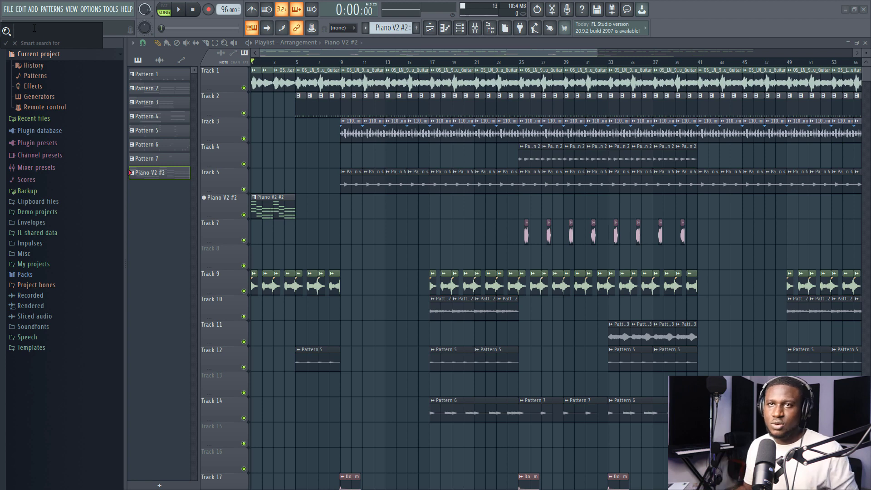
key(F6)
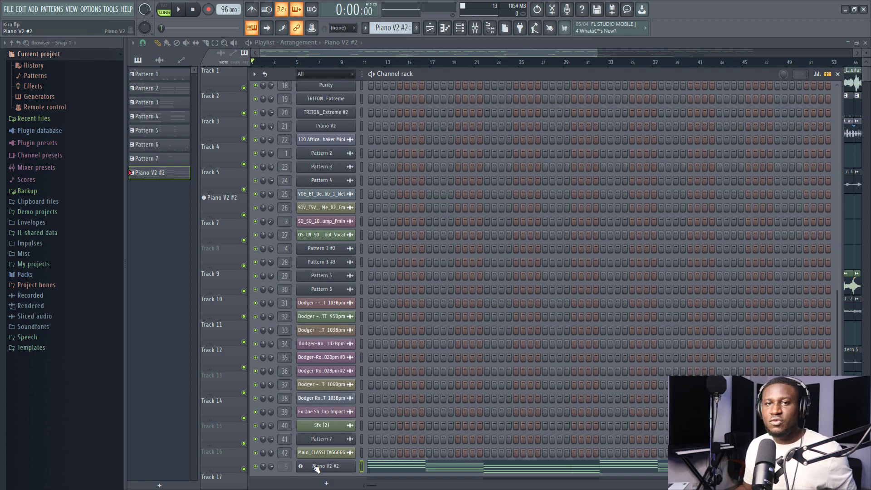
right_click(317, 467)
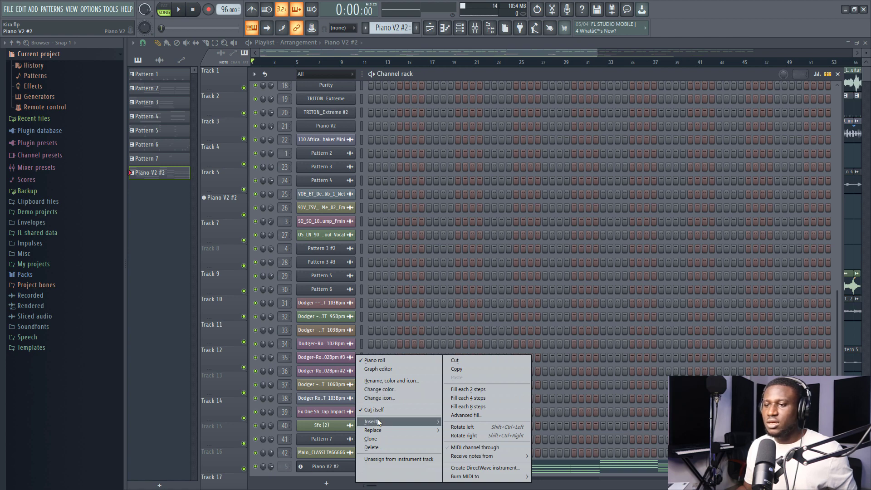
mouse_move(395, 422)
Search the plugin picker for Purity and load it as a new channel
click(487, 17)
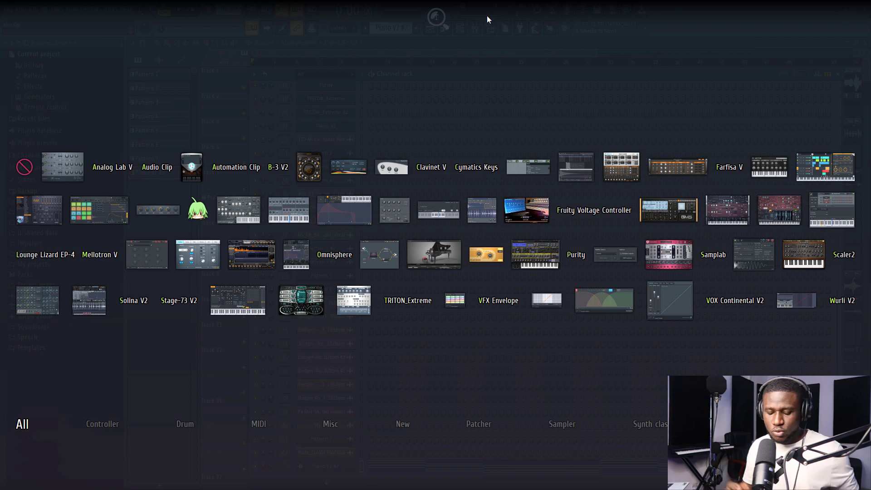
text(loi)
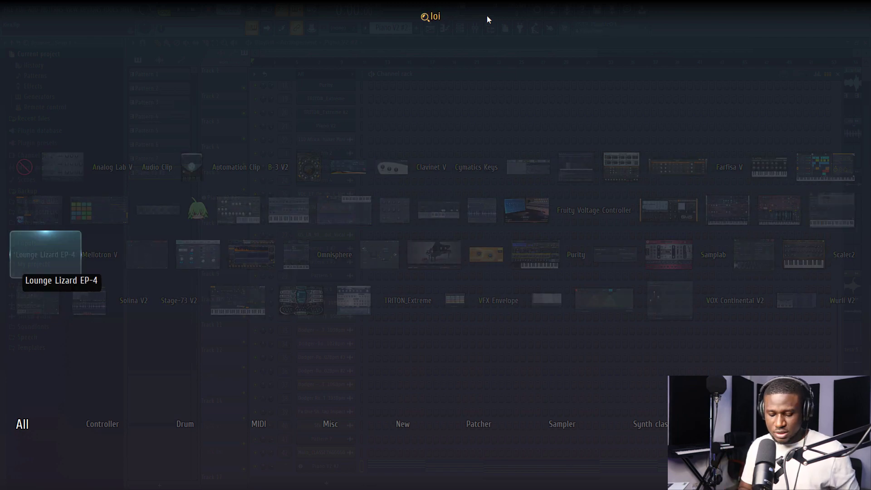
key(BackSpace)
text(un)
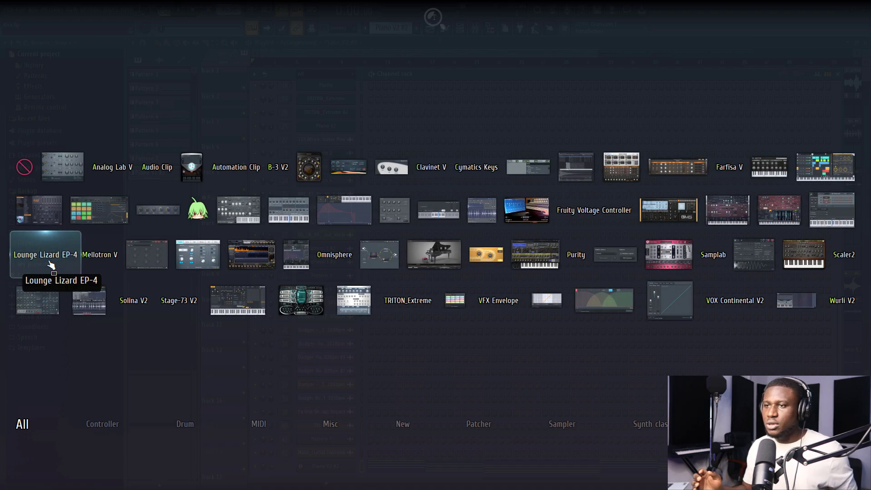
text(om)
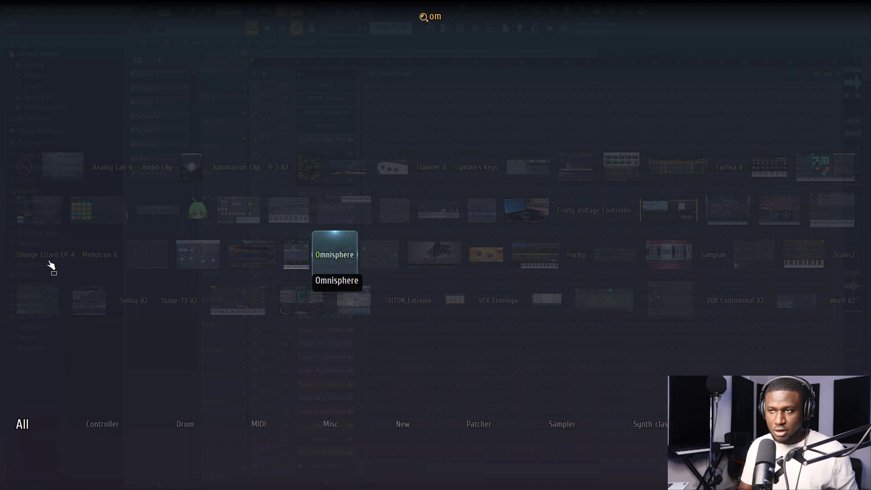
text(n)
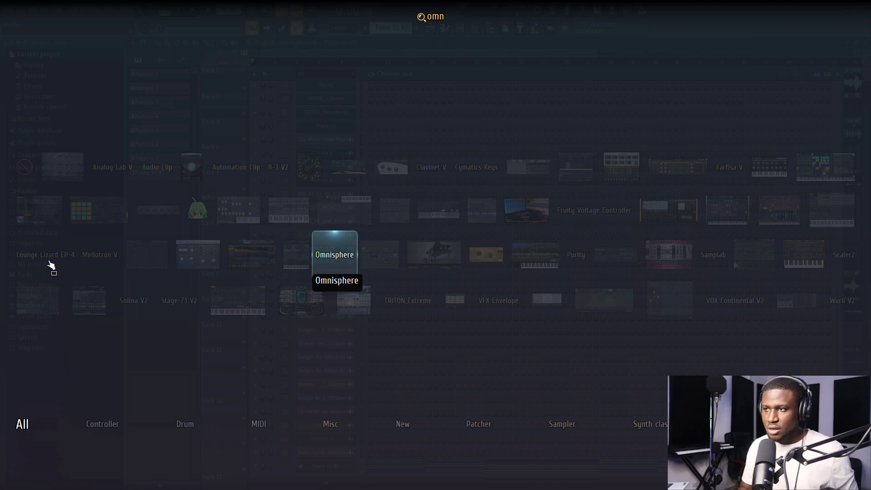
text(pu)
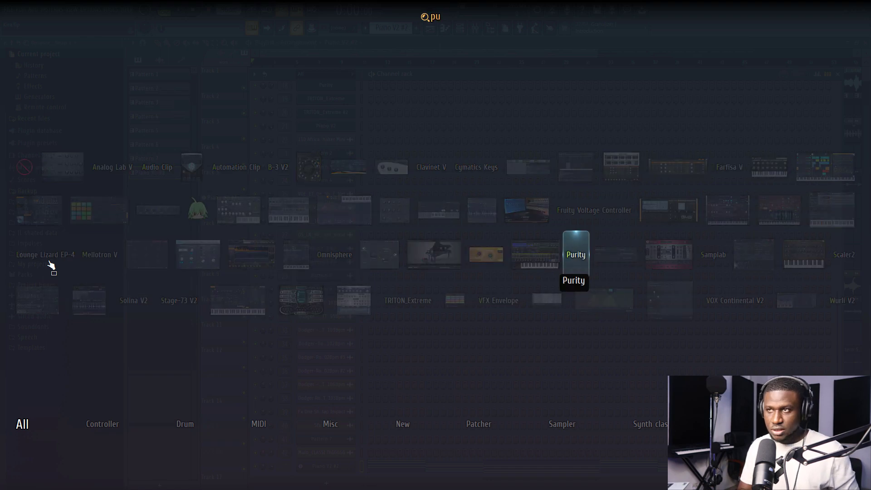
text(rit)
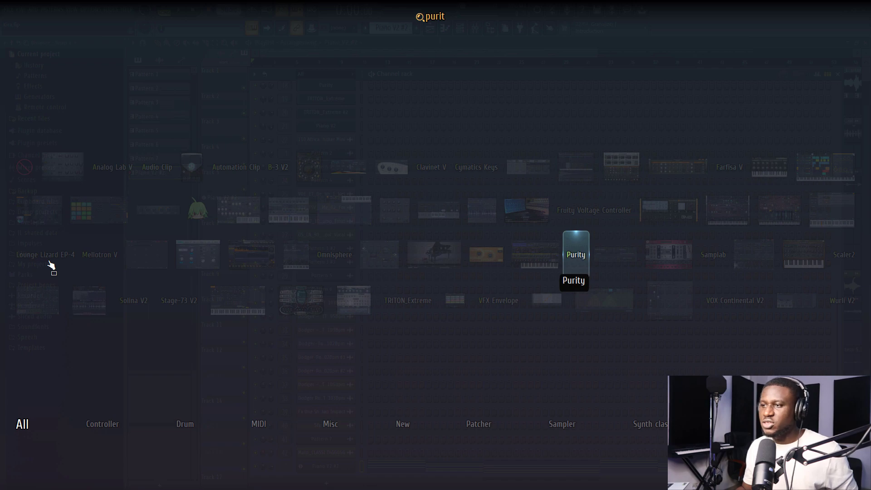
key(Return)
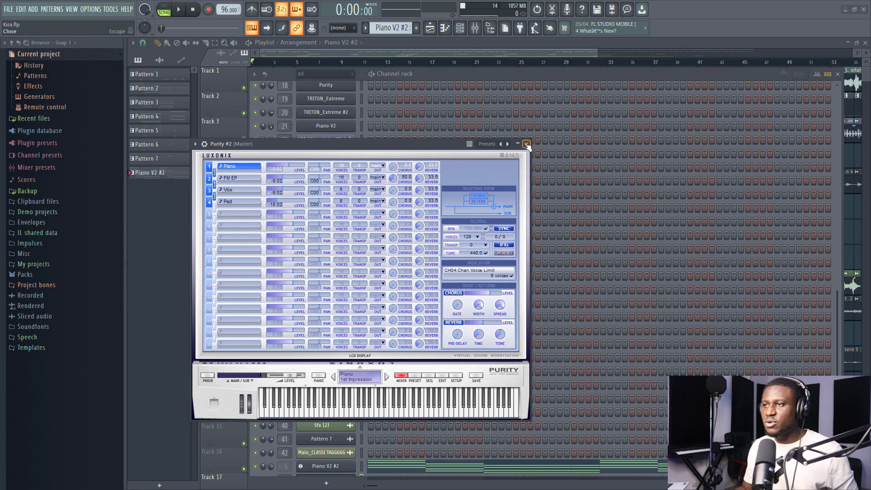
Search 'parame' and load Fruity Parametric EQ 2 into mixer slot 1, then close it
click(373, 72)
key(F9)
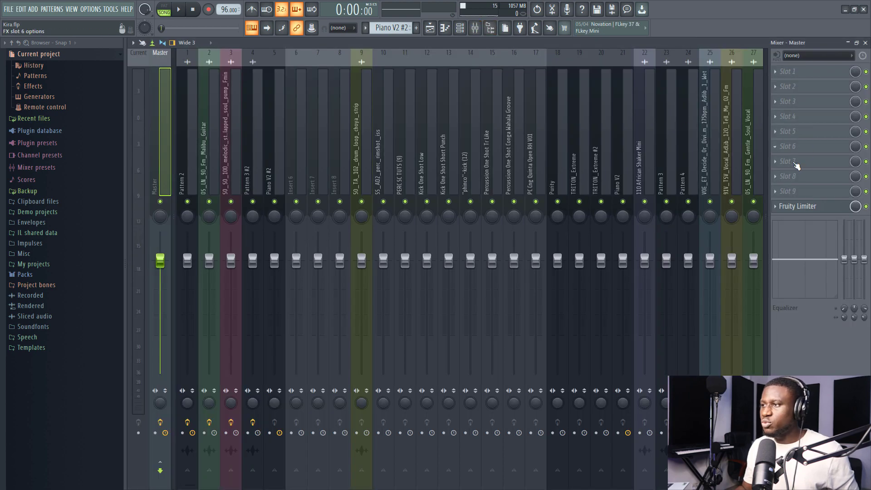
click(786, 194)
key(Escape)
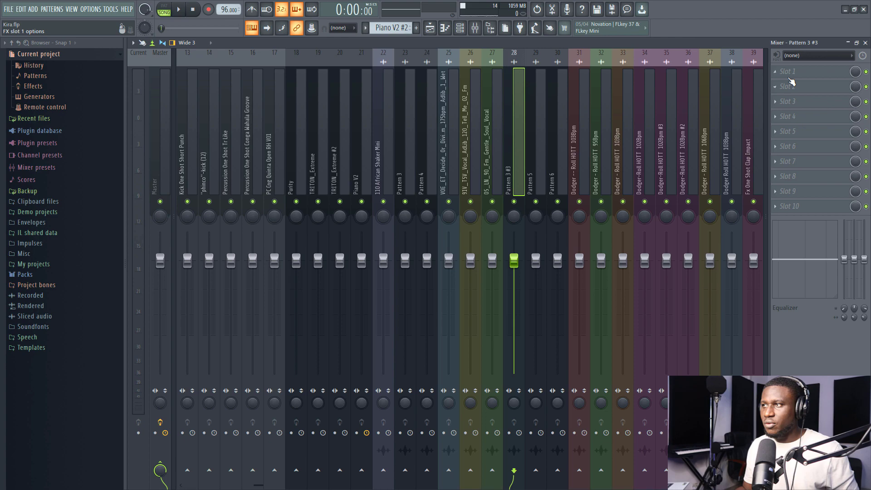
key(F8)
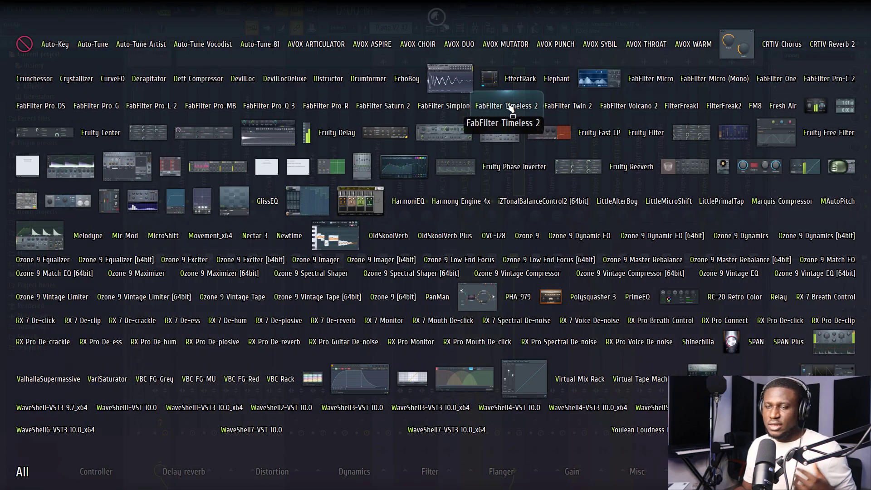
text(parame)
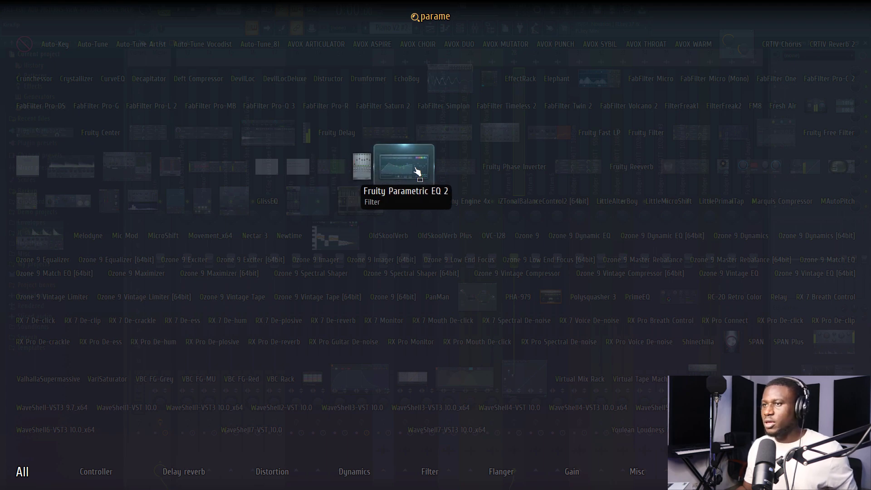
click(415, 171)
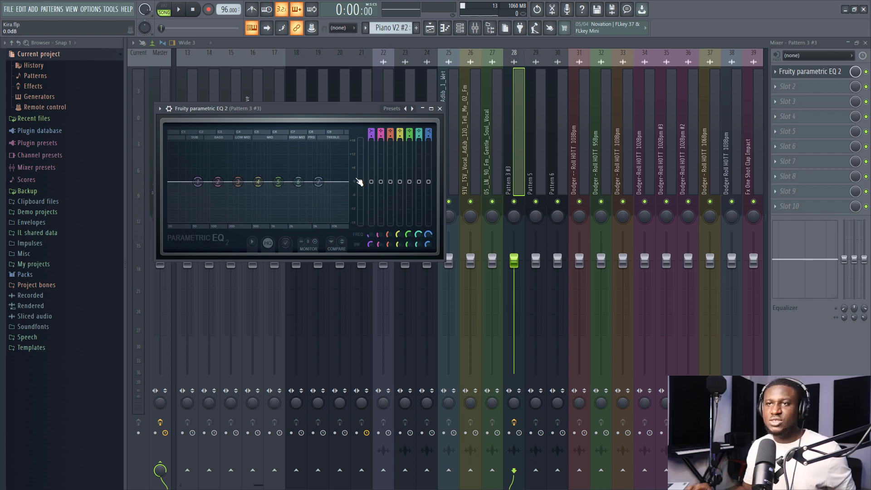
click(440, 109)
key(F5)
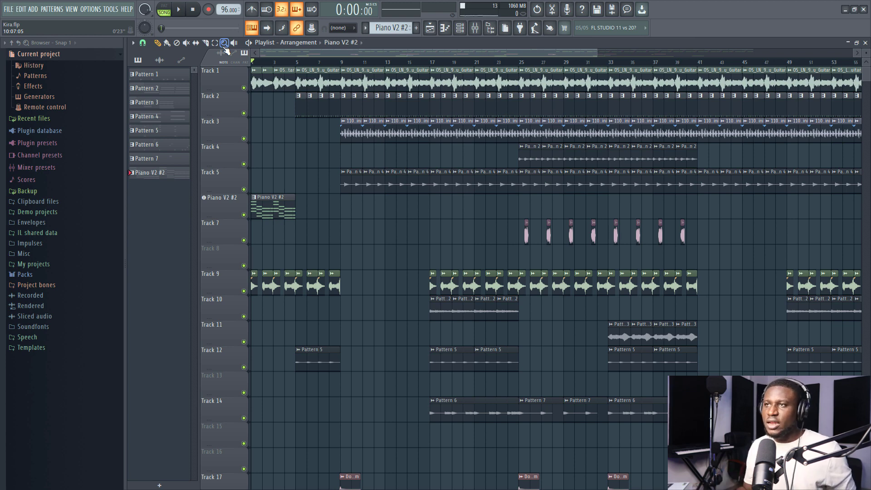
Open the channel rack, search 'puri' in the plugin picker, then dismiss it without adding anything
click(462, 33)
key(alt+p)
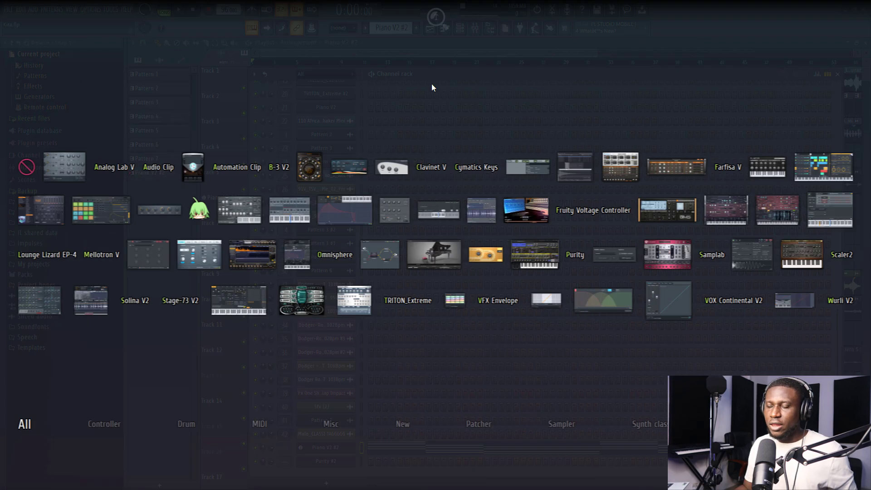
text(pur)
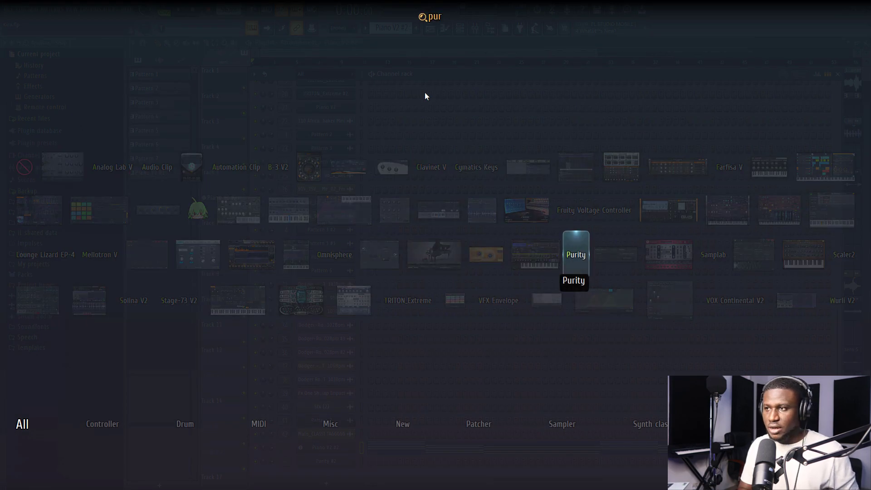
text(i)
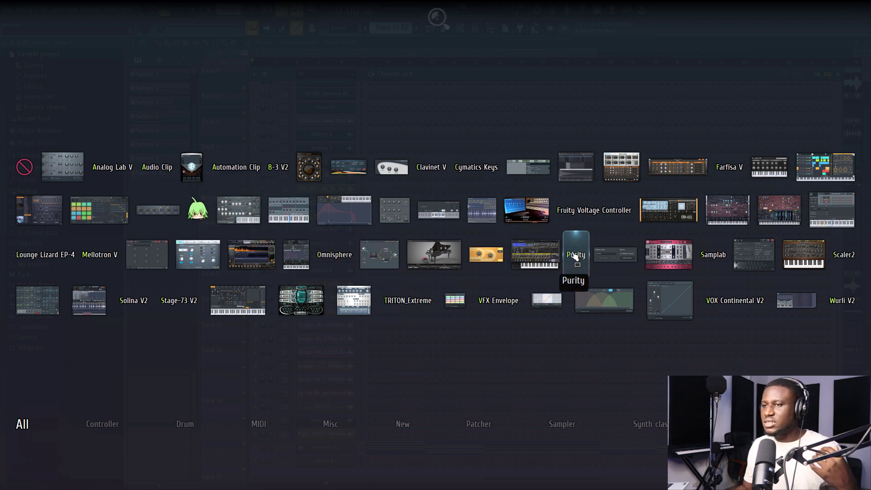
click(86, 251)
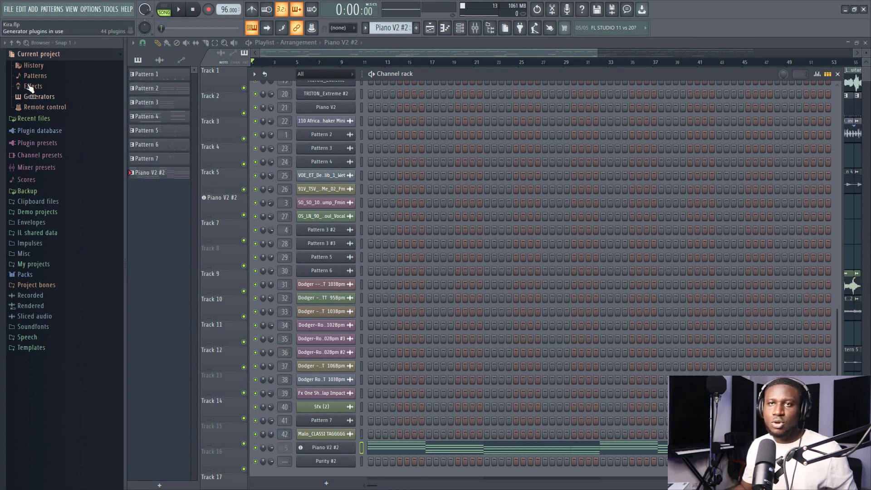
Collapse Current project, expand Plugin database > Generators > New, and open the Purity #2 window
click(11, 42)
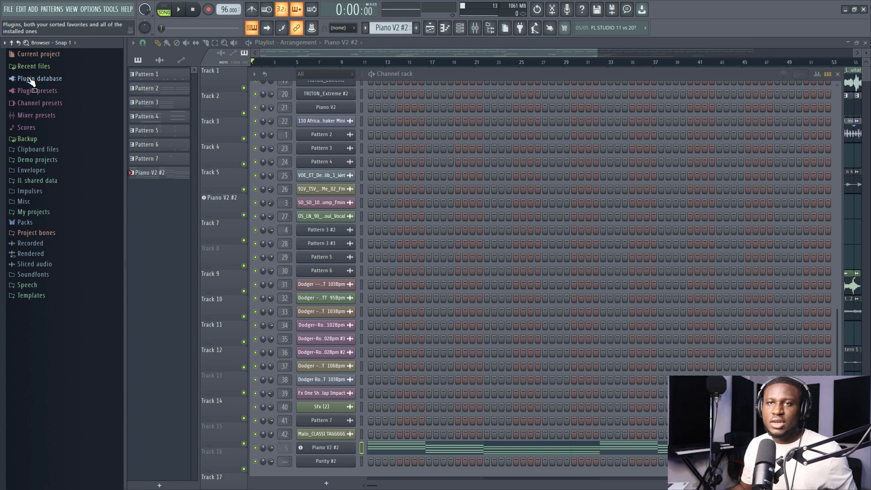
click(34, 79)
click(38, 101)
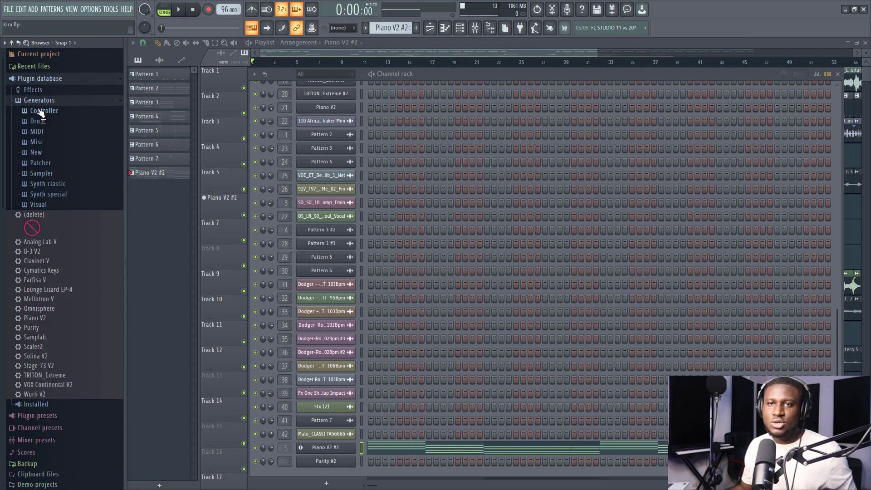
click(41, 155)
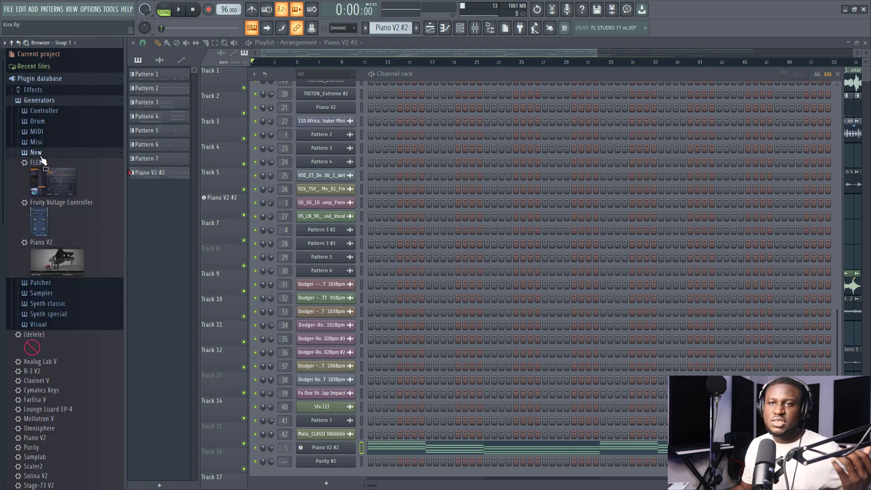
click(41, 155)
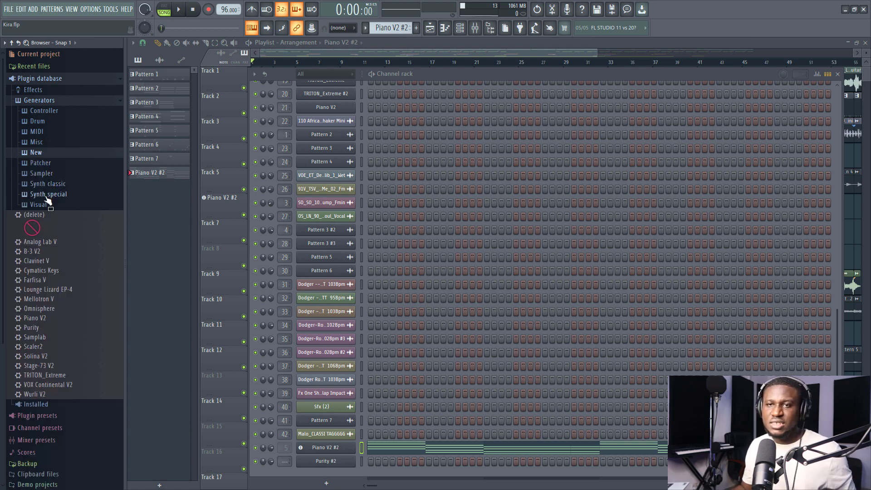
click(47, 197)
click(47, 196)
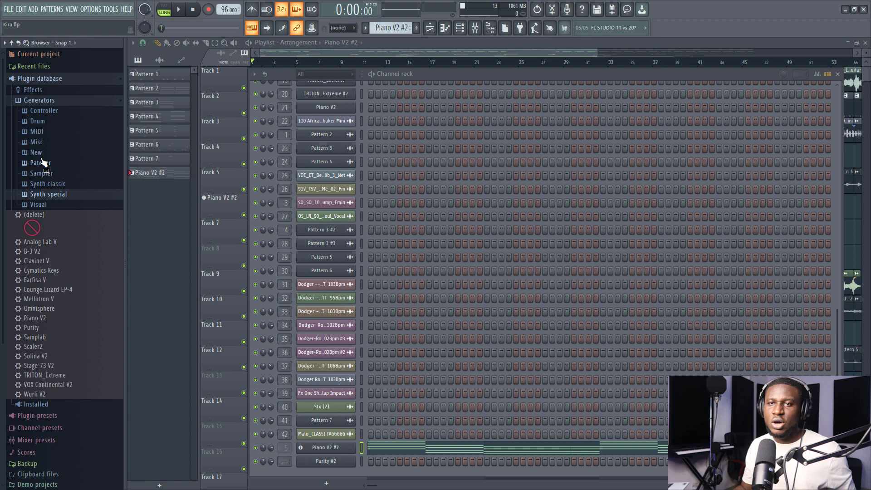
click(40, 154)
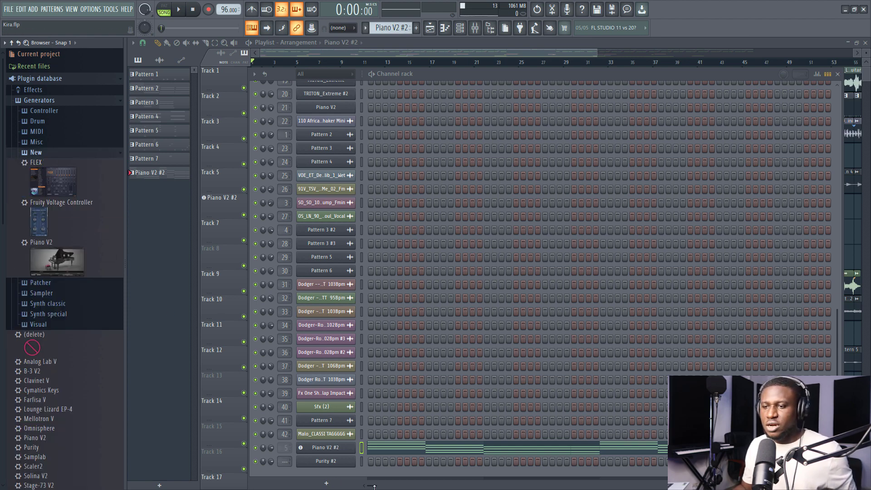
click(326, 461)
Add Purity to the plugin database's New generators category from its plugin options, then close its window
click(196, 144)
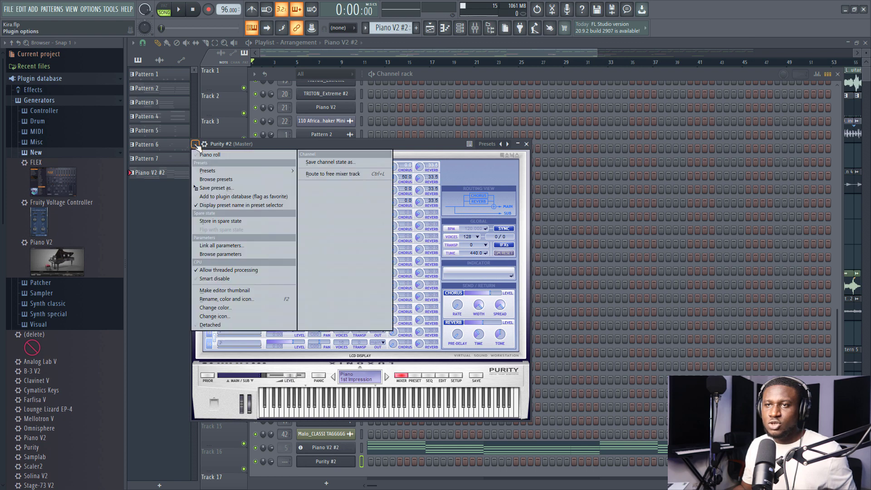
click(196, 145)
click(196, 145)
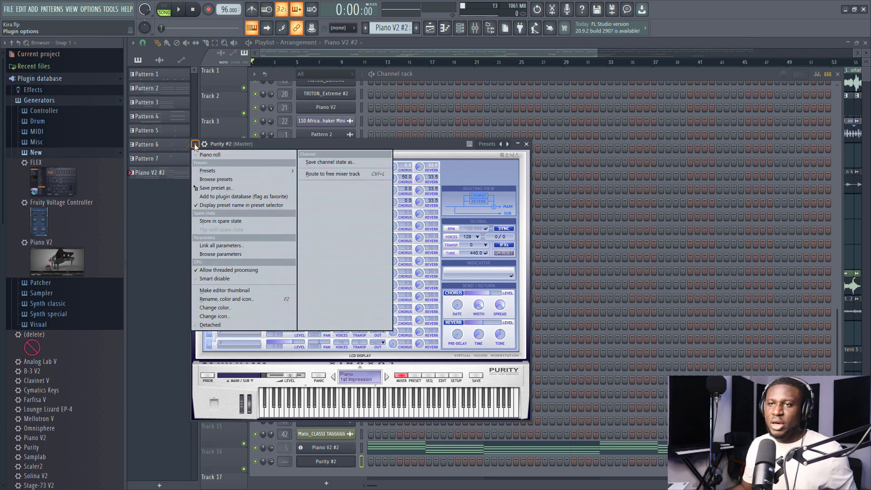
click(220, 197)
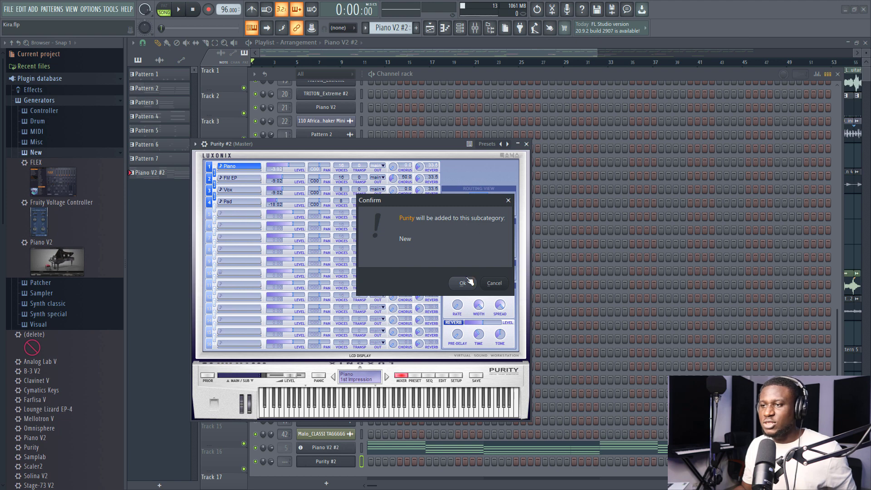
click(463, 283)
click(526, 144)
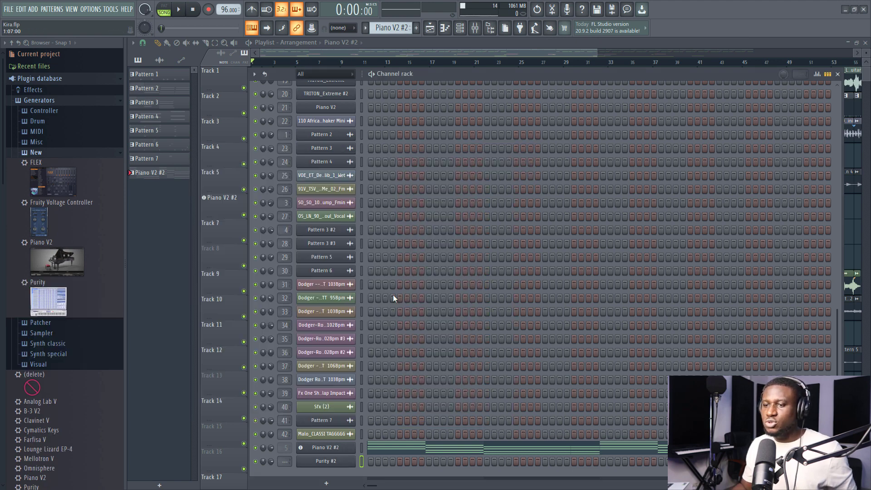
Insert a new Purity channel by searching 'purit' in the plugin picker, then open the Mixer with F9
right_click(333, 462)
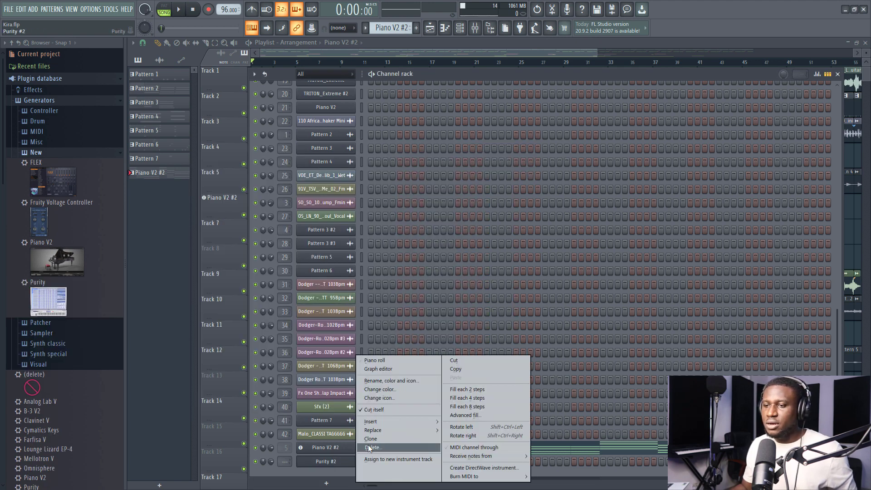
mouse_move(399, 422)
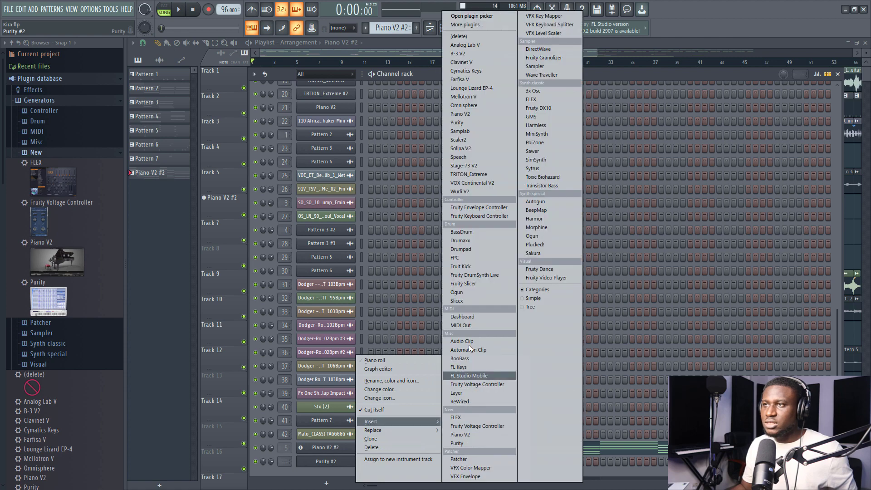
click(482, 16)
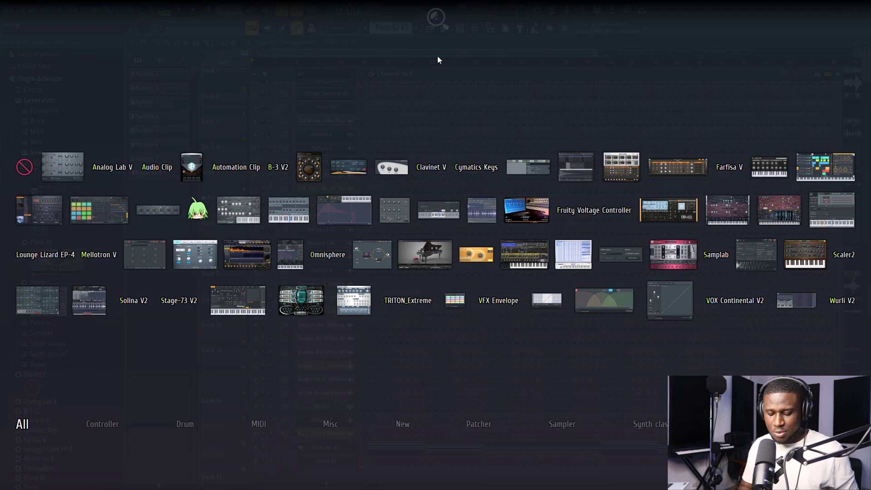
text(purit)
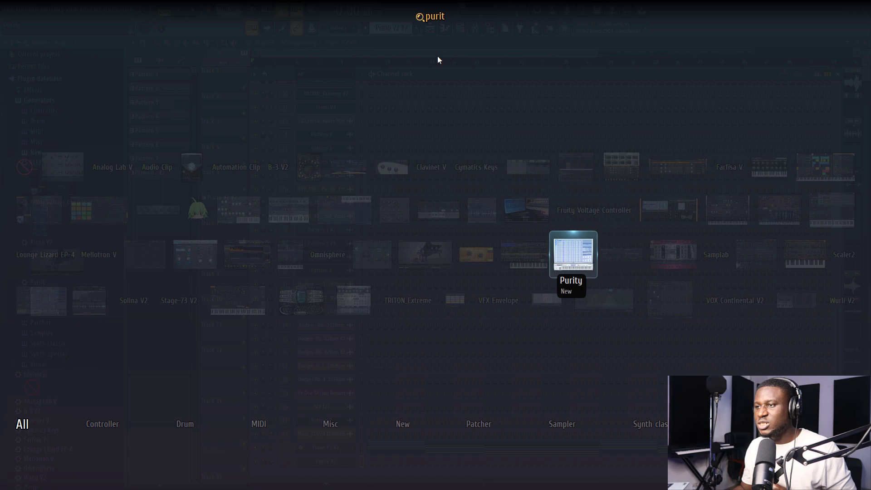
click(577, 261)
key(F9)
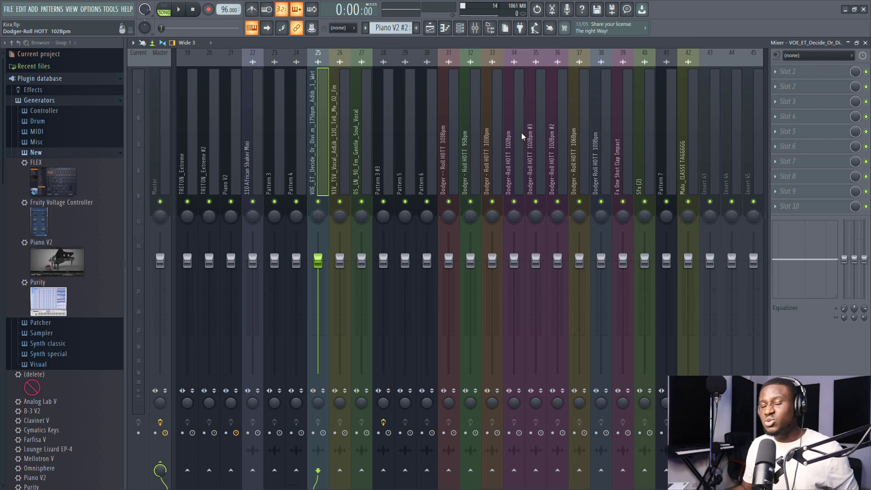
scroll(570, 135, down, 3)
Load RX Pro Voice De-noise into slot 1 of mixer insert 44
scroll(585, 130, up, 3)
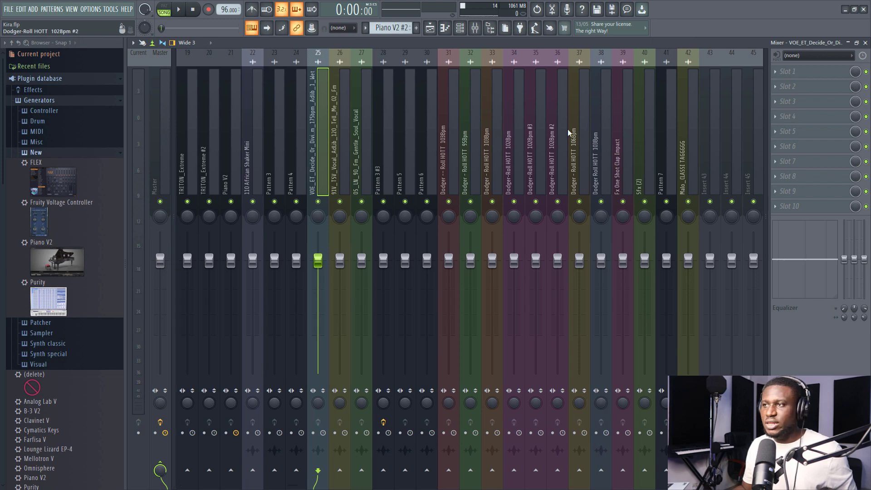
click(727, 121)
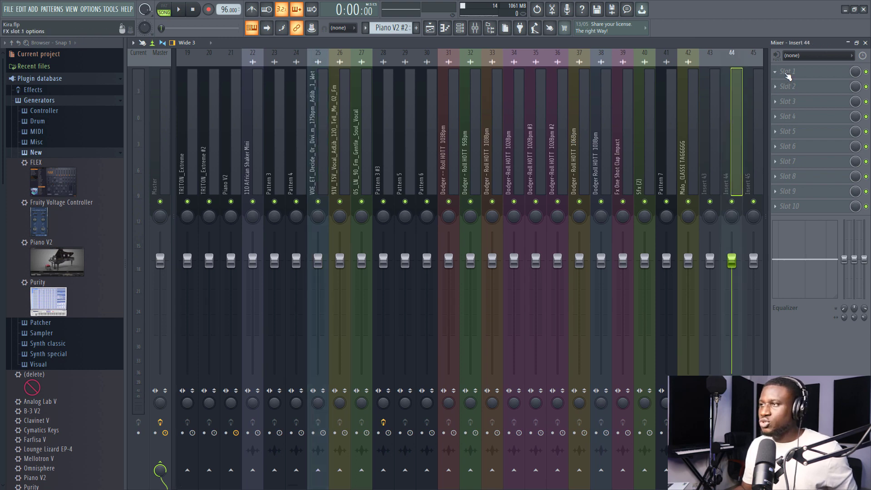
click(789, 73)
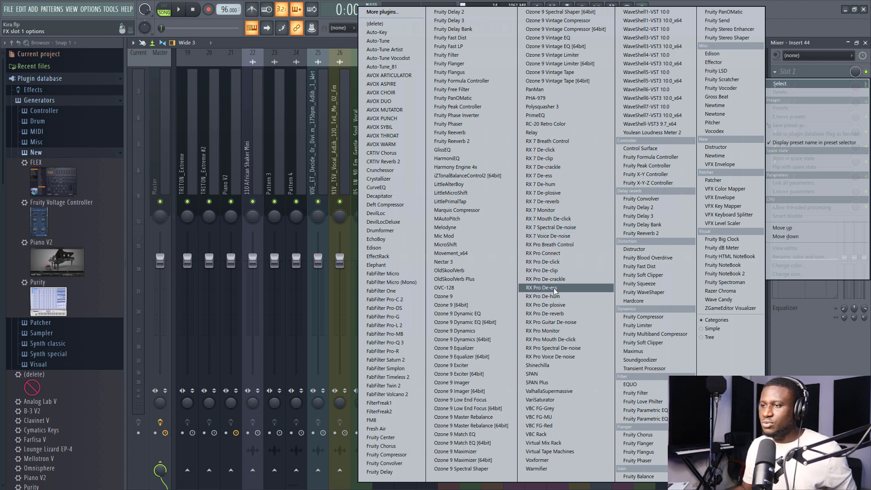
click(552, 357)
drag(295, 109, 451, 103)
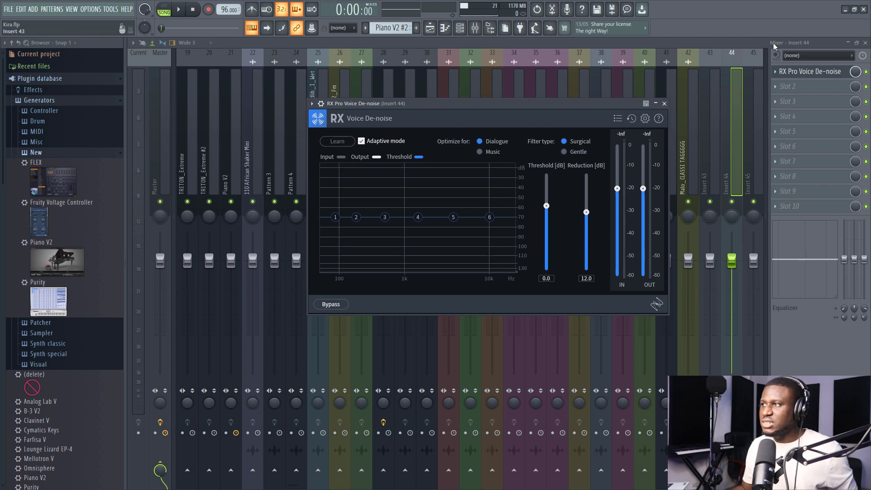
Close the mixer, collapse Generators, and bring up the Effects folder's options in the plugin database
click(866, 42)
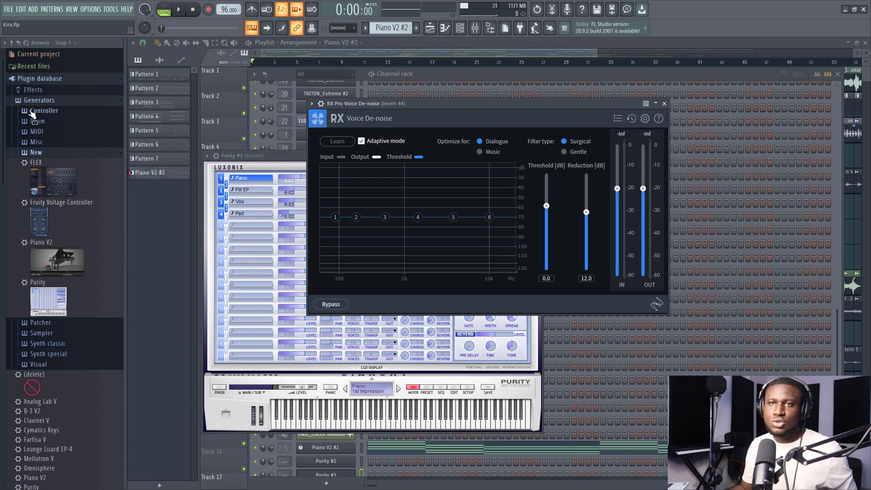
click(36, 101)
click(33, 89)
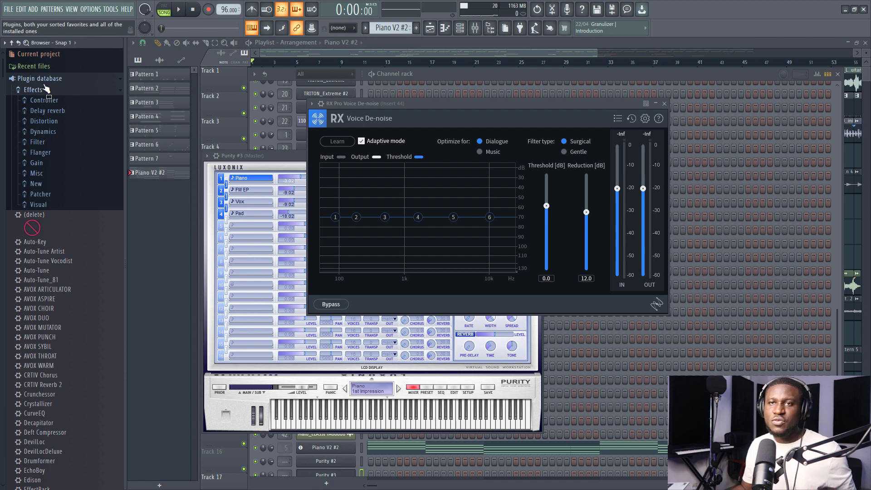
right_click(40, 91)
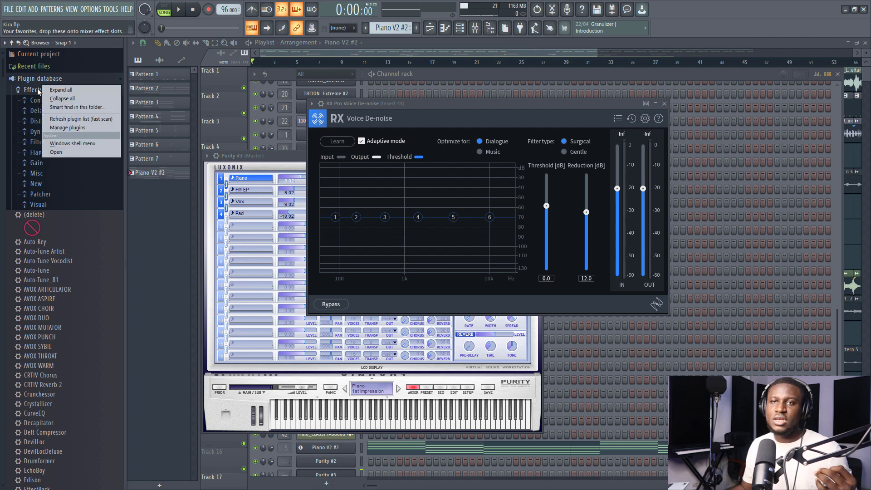
click(61, 152)
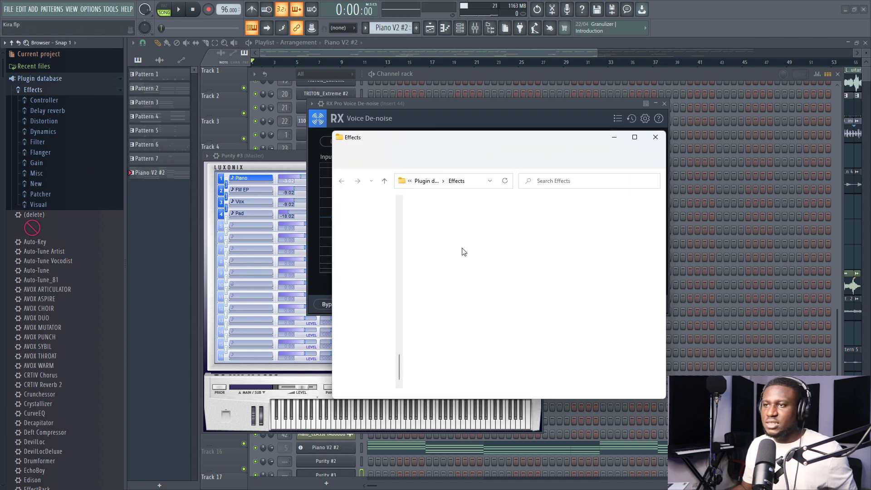
scroll(442, 255, down, 3)
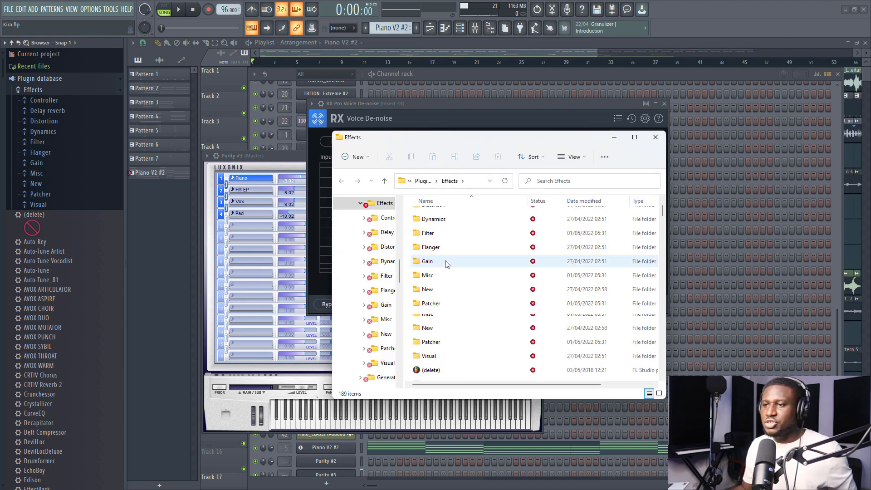
scroll(448, 279, up, 3)
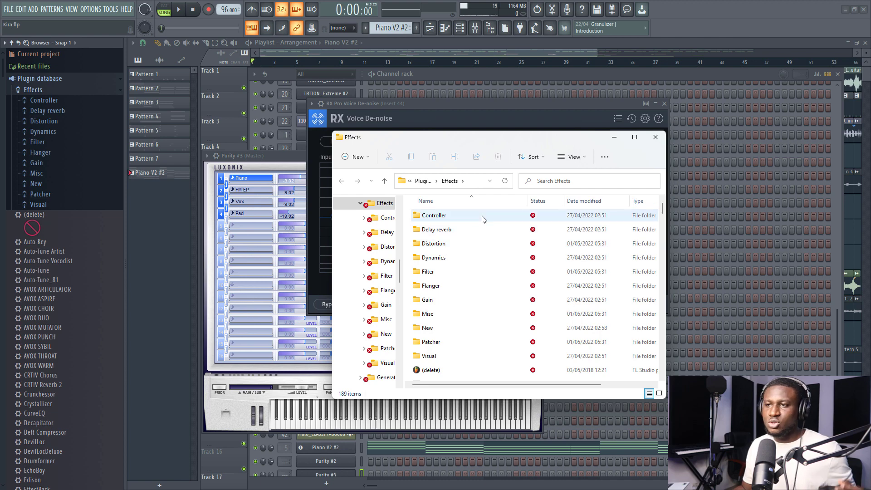
click(655, 137)
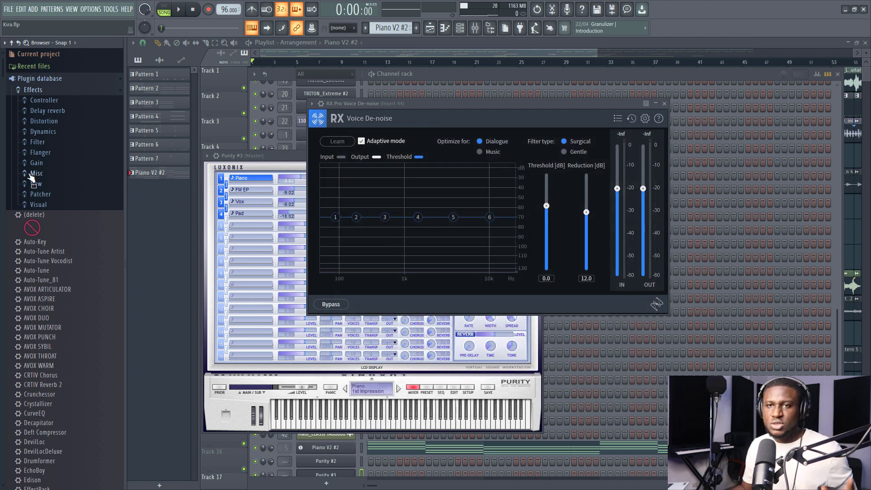
Add RX Pro Voice De-noise to the plugin database's New effects category
click(35, 183)
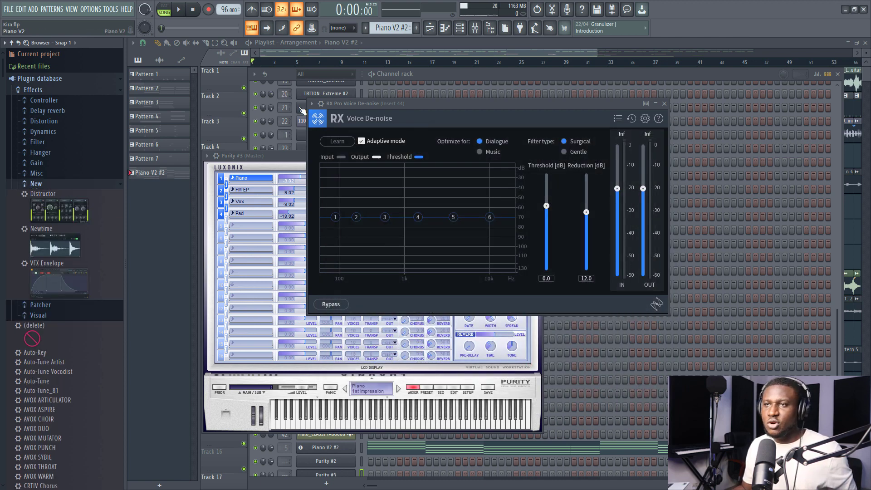
click(312, 104)
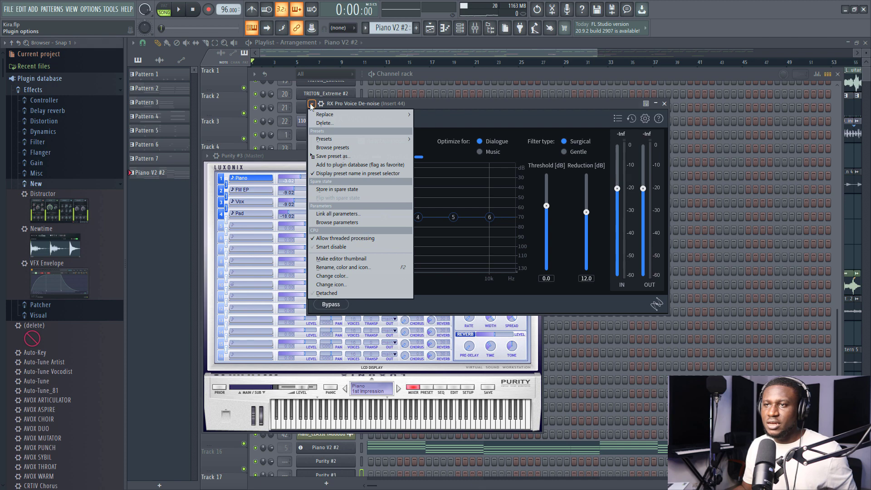
click(338, 165)
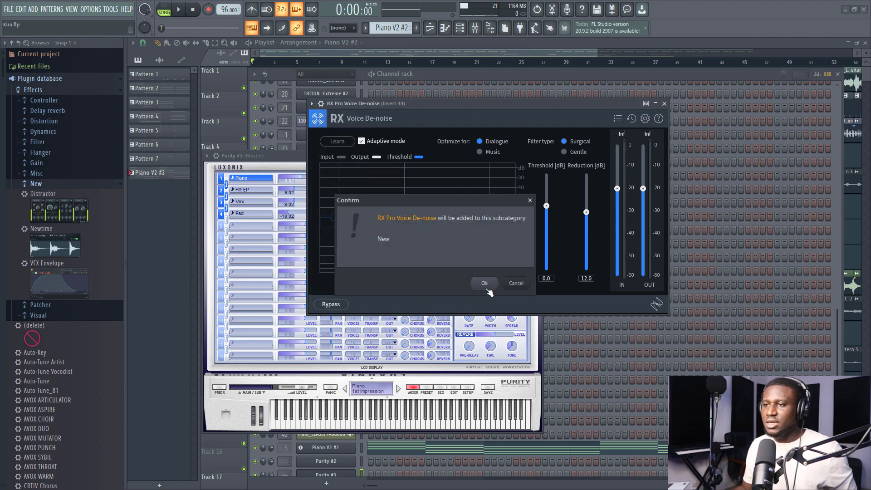
click(461, 282)
Add a second, disabled RX Pro Voice De-noise to insert 44, then show the playlist
click(475, 27)
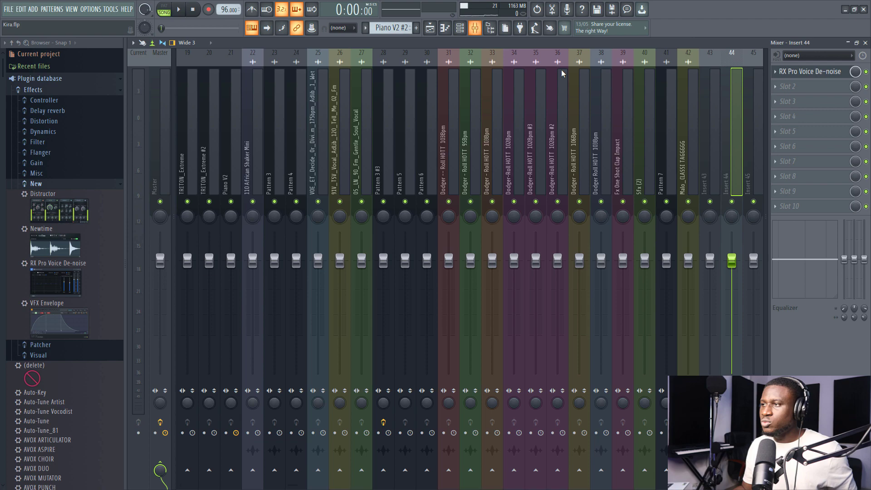
key(Tab)
text(r)
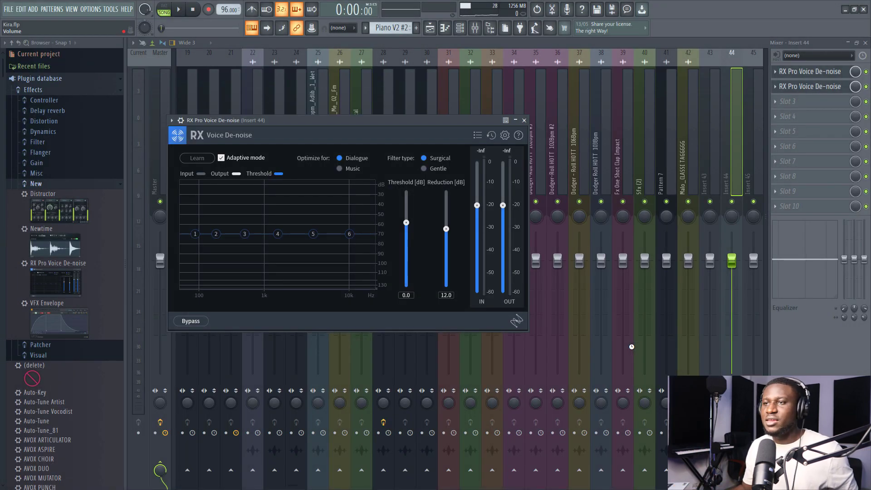
click(867, 86)
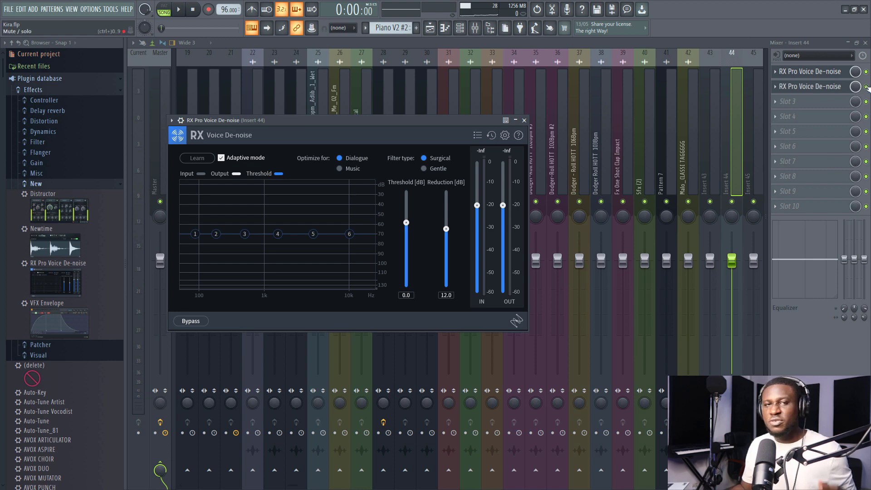
key(Escape)
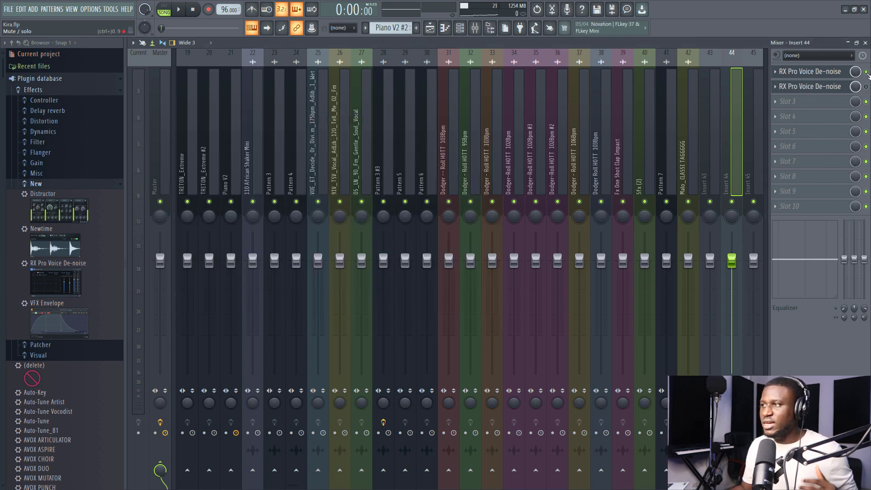
click(436, 29)
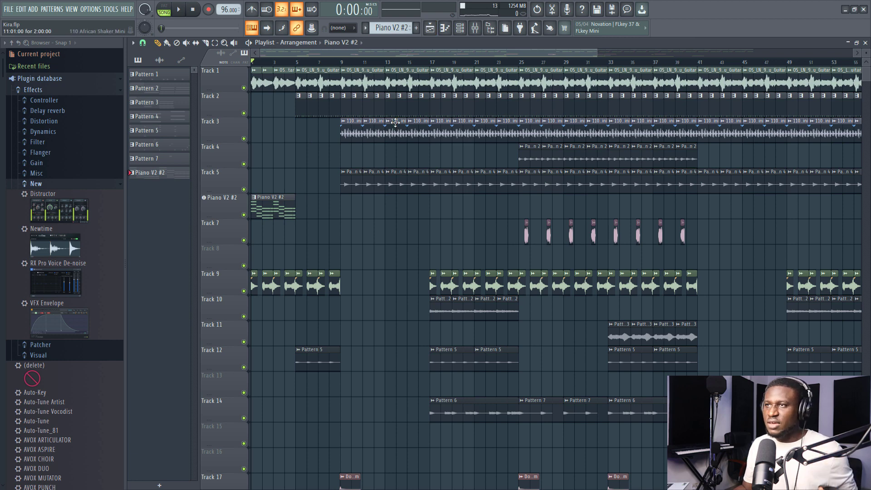
Insert an empty playlist track at Track 5
scroll(336, 226, down, 1)
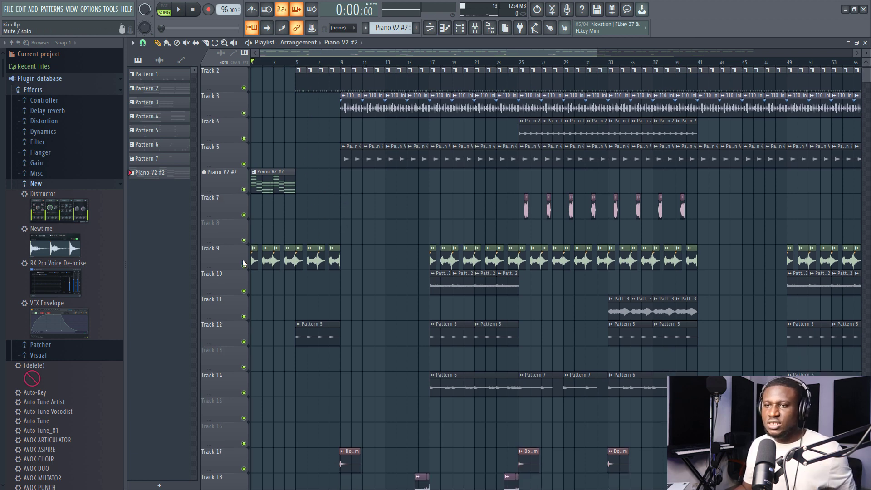
scroll(280, 59, down, 3)
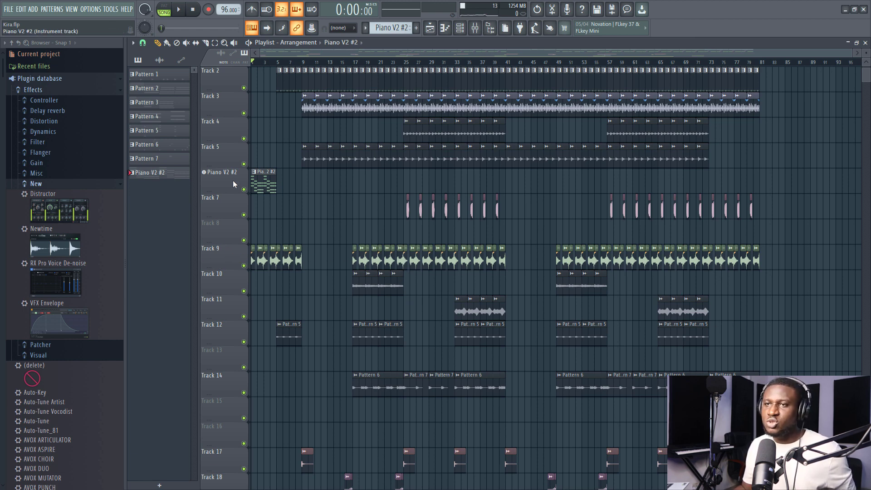
right_click(215, 151)
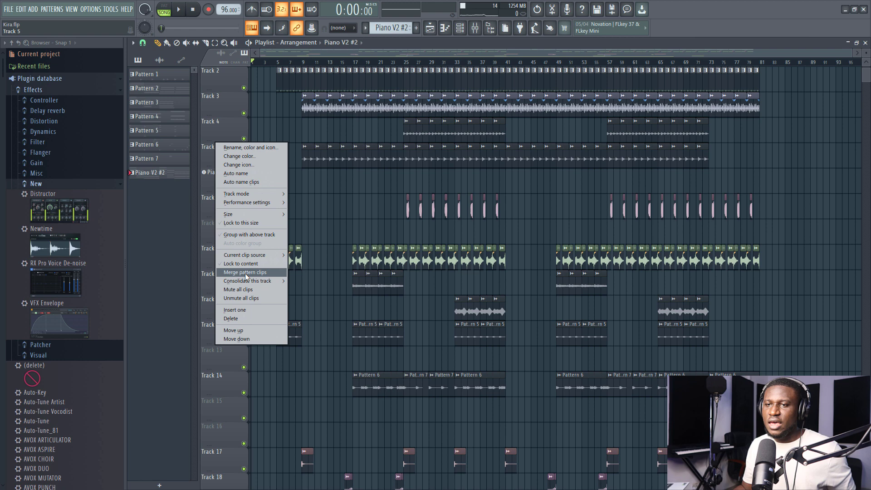
click(248, 310)
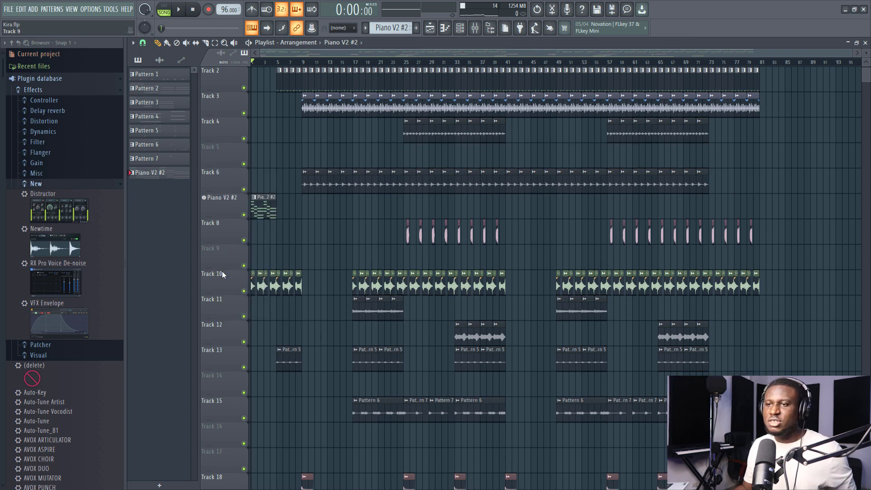
Move the green-clip track from Track 10 up to the Track 6 position
click(225, 283)
key(shift+Up)
key(shift+Up)
key(shift+Up)
key(shift+Up)
key(shift+Up)
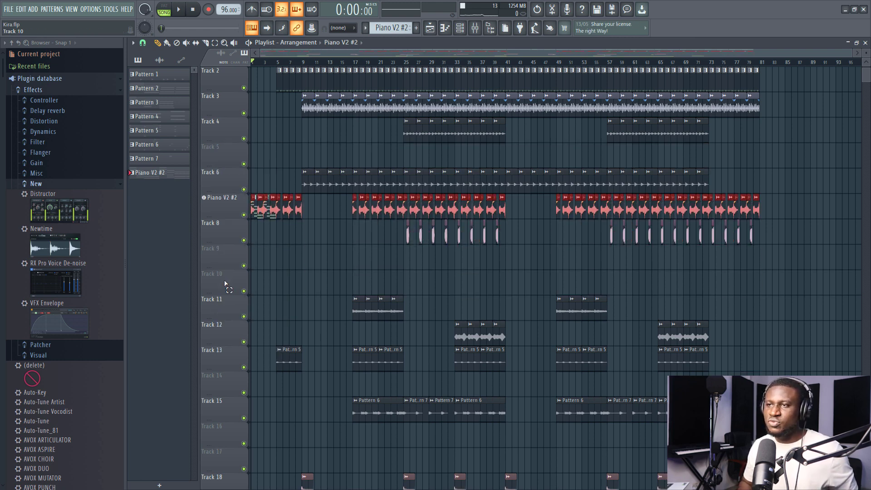
key(shift+Down)
key(shift+Down)
key(shift+Down)
key(shift+Down)
key(shift+Down)
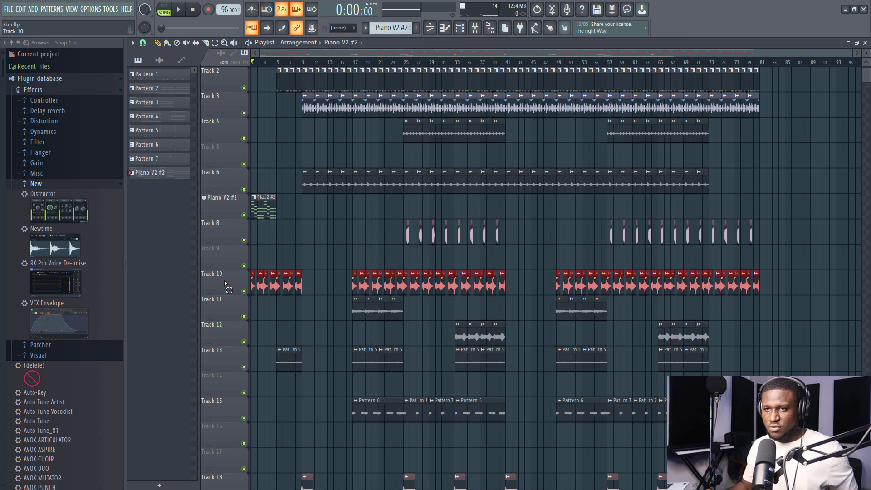
click(229, 277)
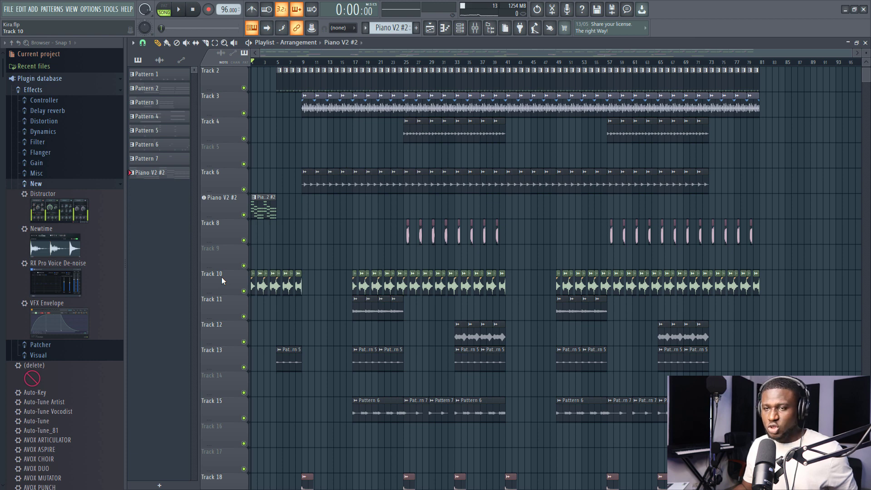
key(alt+Up)
key(alt+Up)
key(alt+Up)
key(alt+Up)
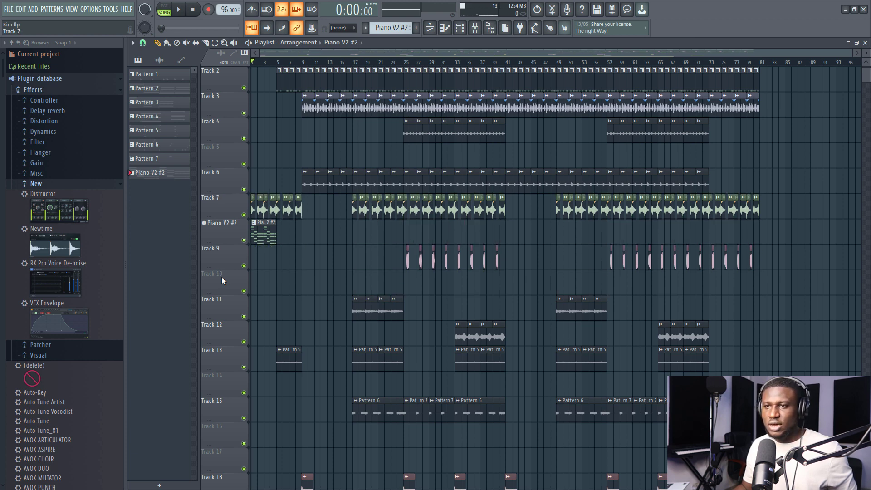
key(alt+Up)
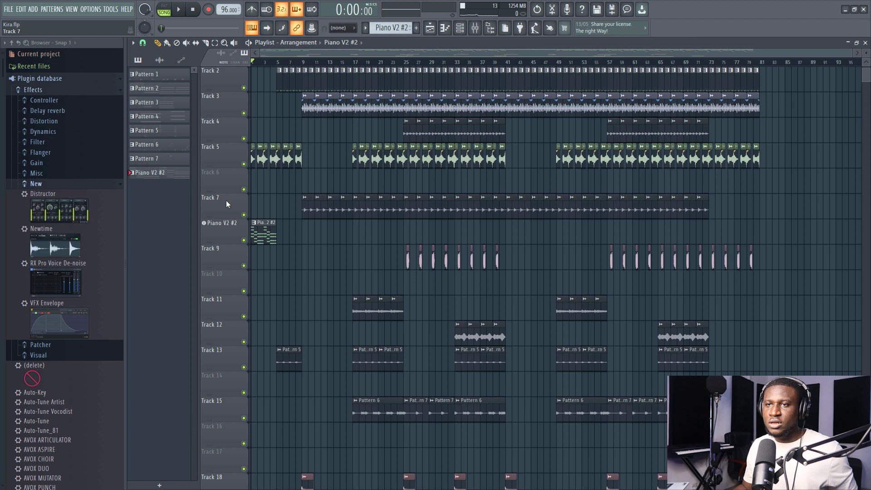
key(alt+Up)
key(alt+Up)
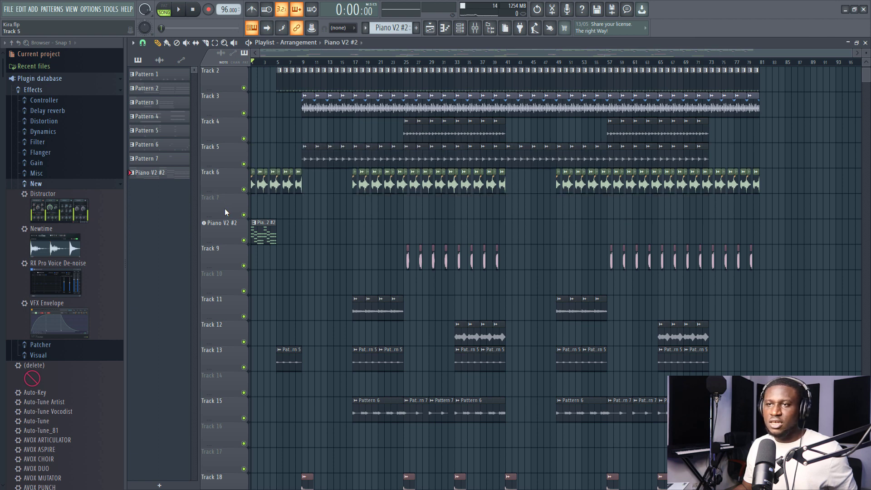
Keep the Piano V2 #2 track on Track 8, just below the green clips
click(236, 233)
key(alt+Up)
key(alt+Up)
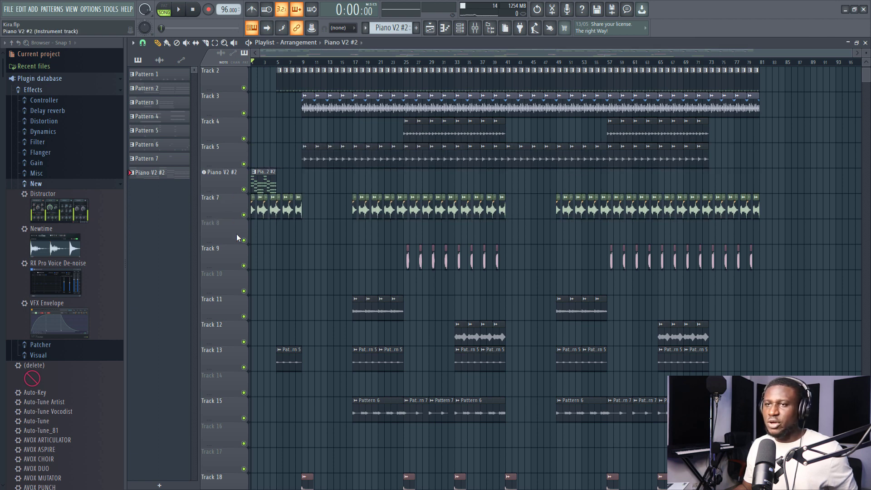
key(alt+Down)
key(alt+Down)
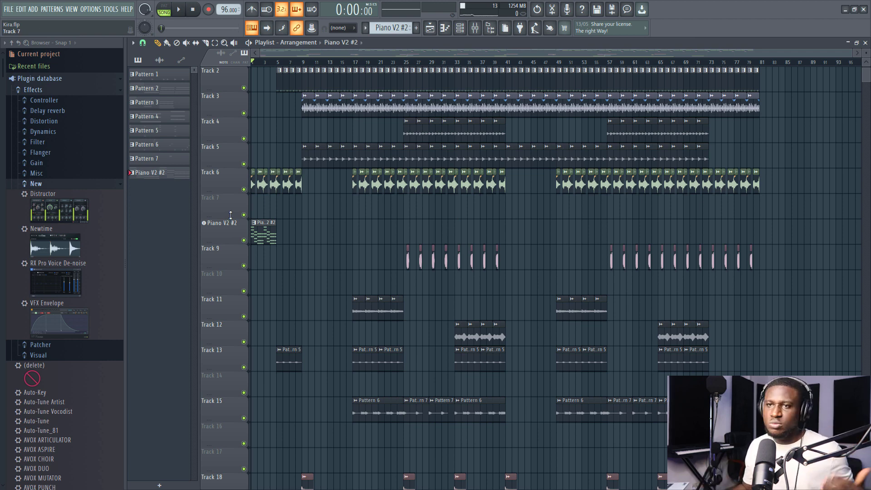
Shift lower tracks up, placing Malo_CLASS TAGGGGG on Track 25 and hit clips on Tracks 19–24
scroll(228, 216, down, 5)
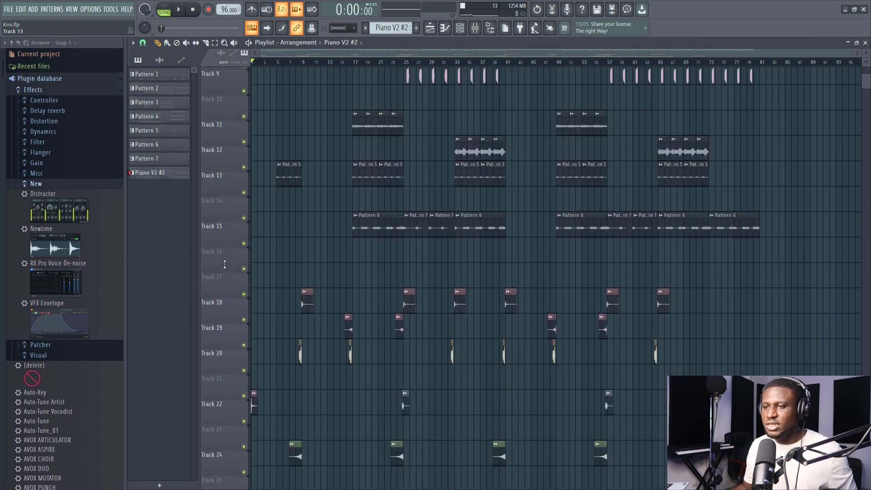
scroll(340, 377, down, 1)
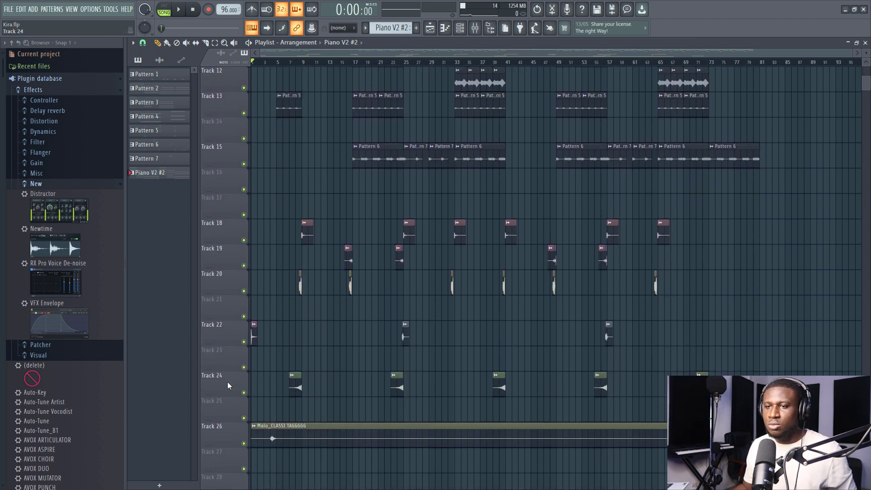
shift+scroll(227, 382, up, 2)
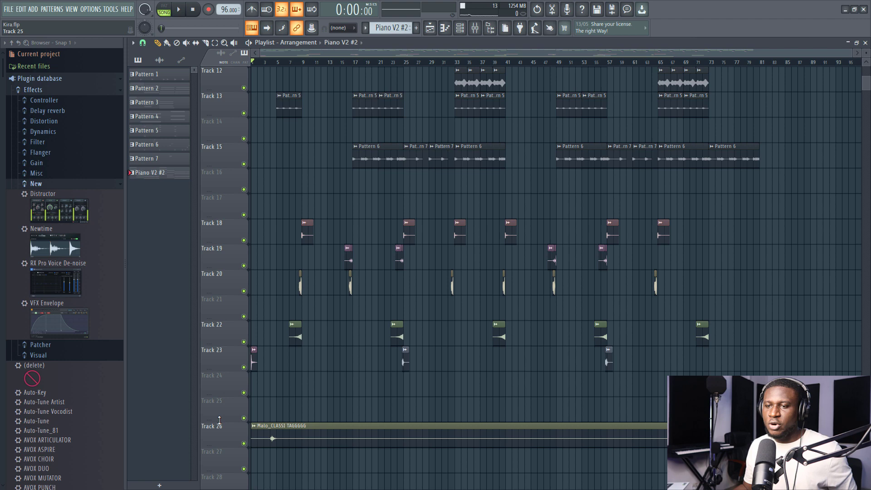
shift+scroll(222, 438, up, 2)
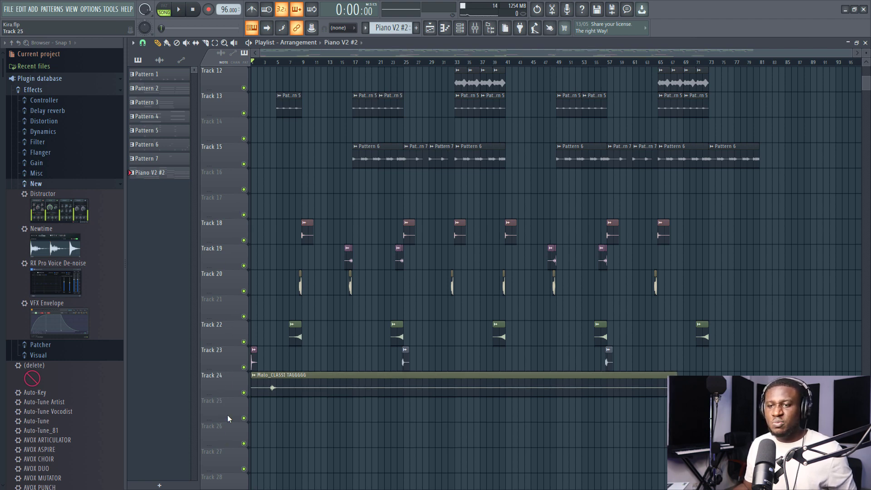
shift+scroll(228, 412, up, 5)
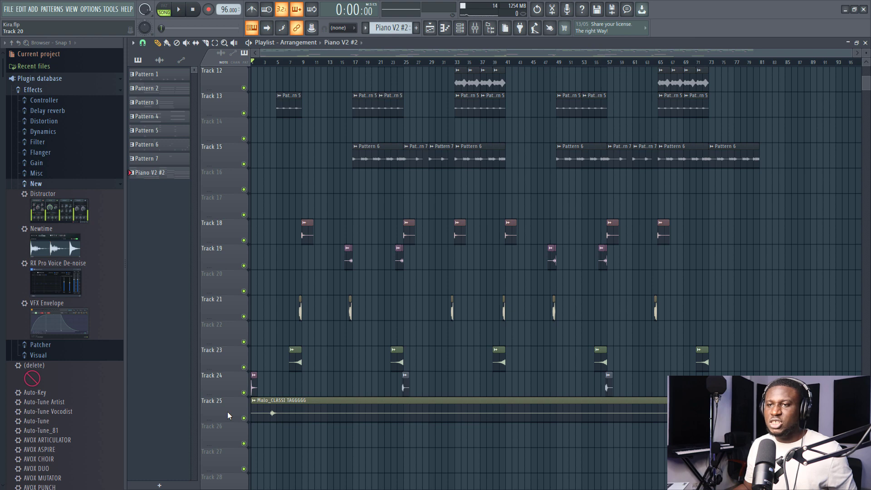
shift+scroll(228, 412, up, 2)
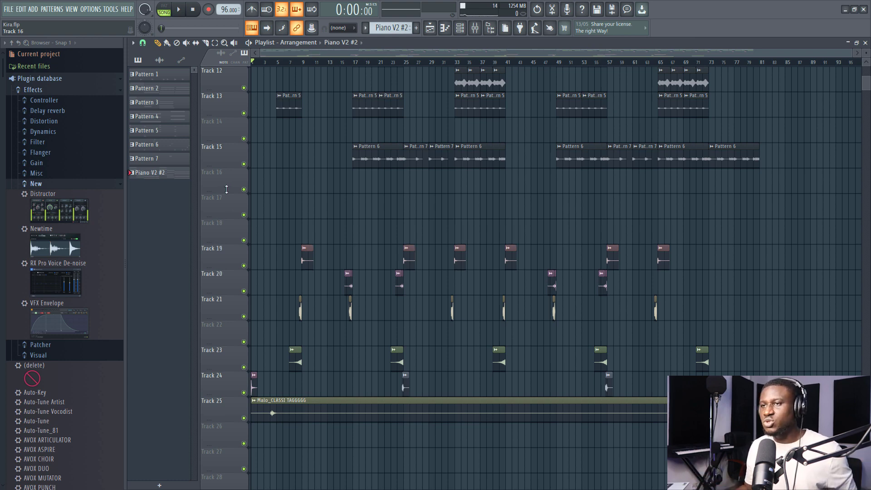
scroll(341, 185, up, 2)
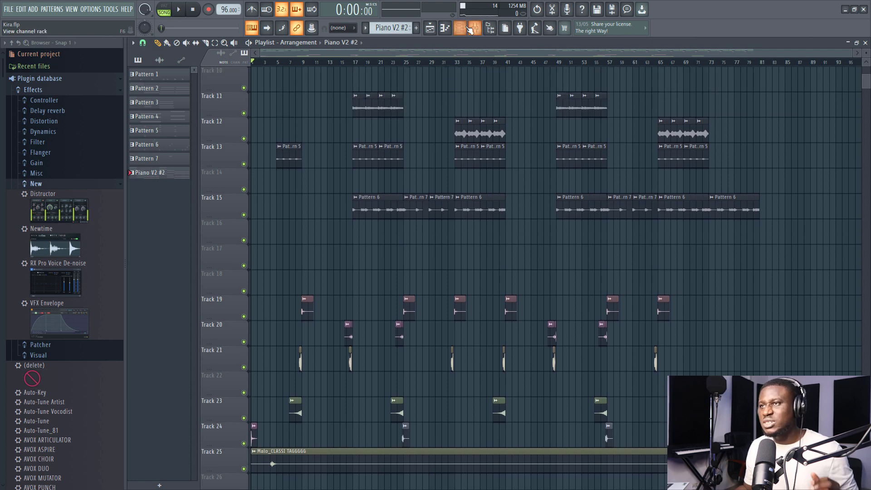
Move Purity #3 and Purity #2 above TRITON_Extreme #2 in the channel rack with Alt+Up
click(470, 29)
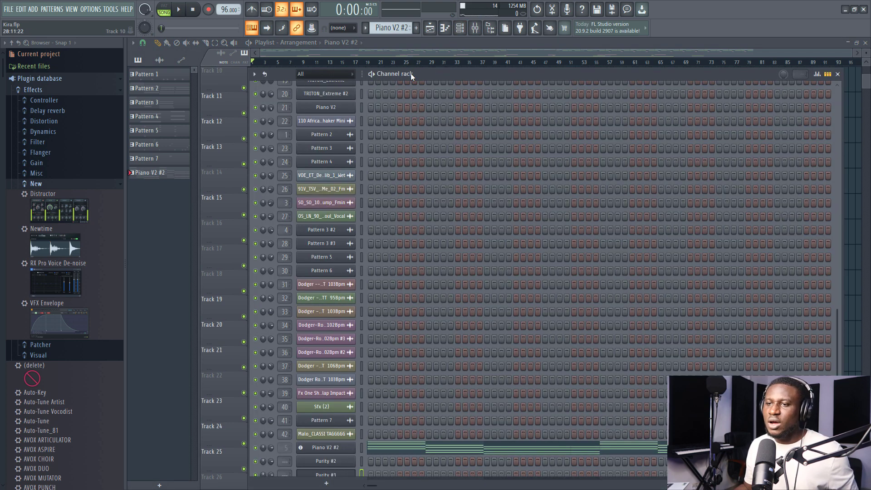
scroll(350, 145, down, 1)
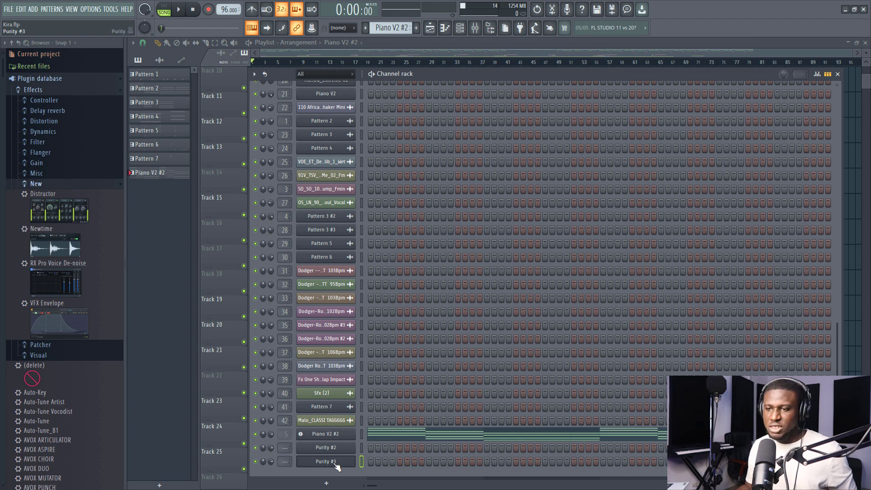
key(alt+Up)
key(alt+Up)
key(alt+Up)
key(alt+Up)
key(alt+Up)
key(alt+Up)
key(alt+Up)
key(alt+Up)
key(alt+Up)
key(alt+Up)
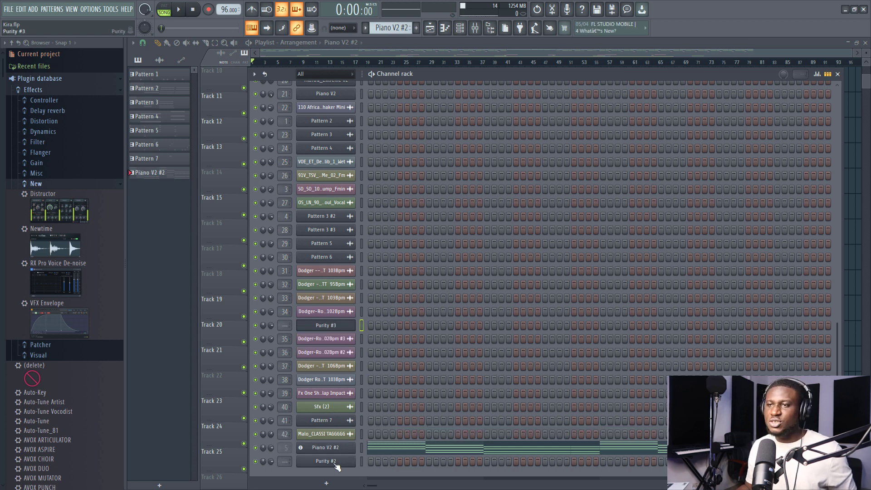
key(alt+Up)
key(alt+Up)
key(alt+Up)
key(alt+Up)
key(alt+Up)
key(alt+Up)
key(alt+Up)
key(alt+Up)
key(alt+Up)
key(alt+Up)
key(alt+Up)
key(alt+Up)
key(alt+Up)
key(alt+Up)
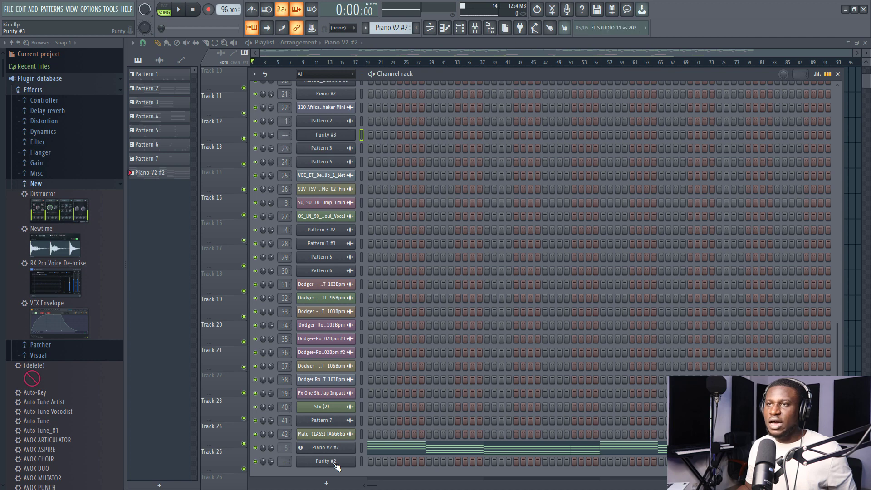
key(alt+Up)
key(alt+Up)
key(alt+Up)
key(alt+Up)
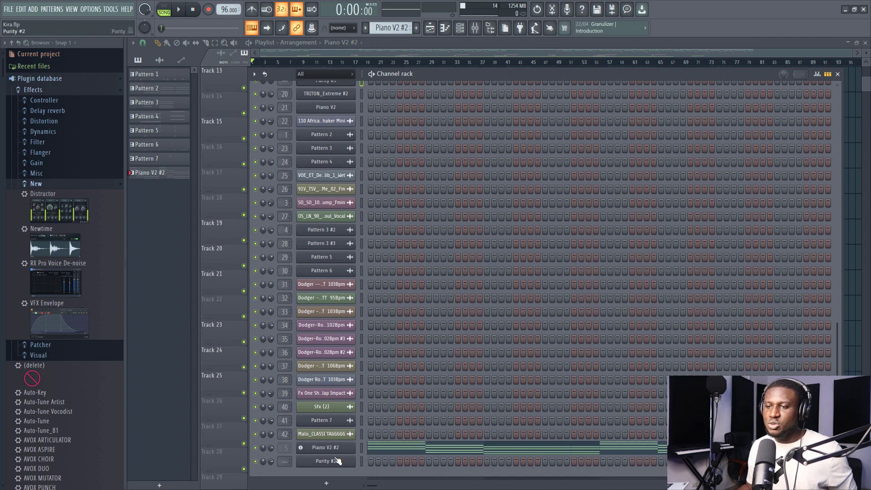
key(alt+Up)
key(alt+Up)
key(alt+Up)
key(alt+Up)
key(alt+Up)
key(alt+Up)
key(alt+Up)
key(alt+Up)
key(alt+Up)
key(alt+Up)
key(alt+Up)
key(alt+Up)
key(alt+Up)
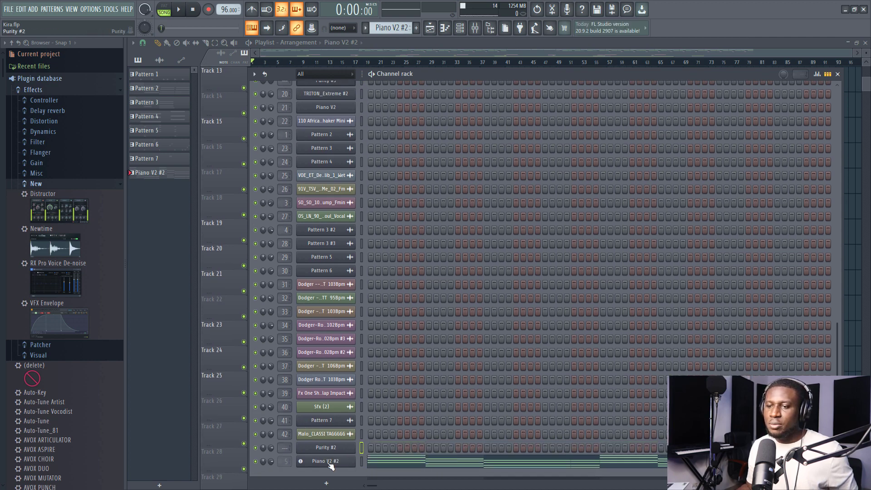
key(alt+Up)
key(alt+Up)
key(alt+Up)
key(alt+Up)
key(alt+Up)
key(alt+Up)
key(alt+Up)
key(alt+Up)
key(alt+Up)
key(alt+Up)
key(alt+Up)
key(alt+Up)
key(alt+Up)
key(alt+Up)
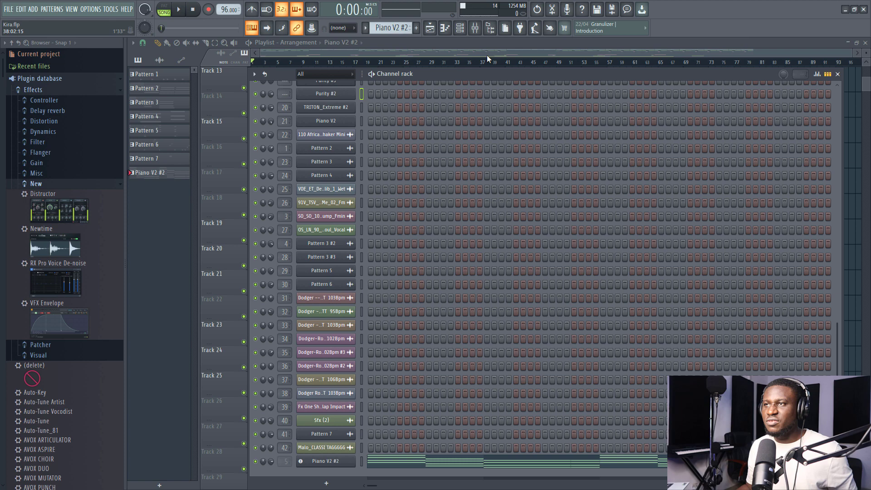
Close the channel rack with F6 and scroll the playlist back up to Track 1
key(F6)
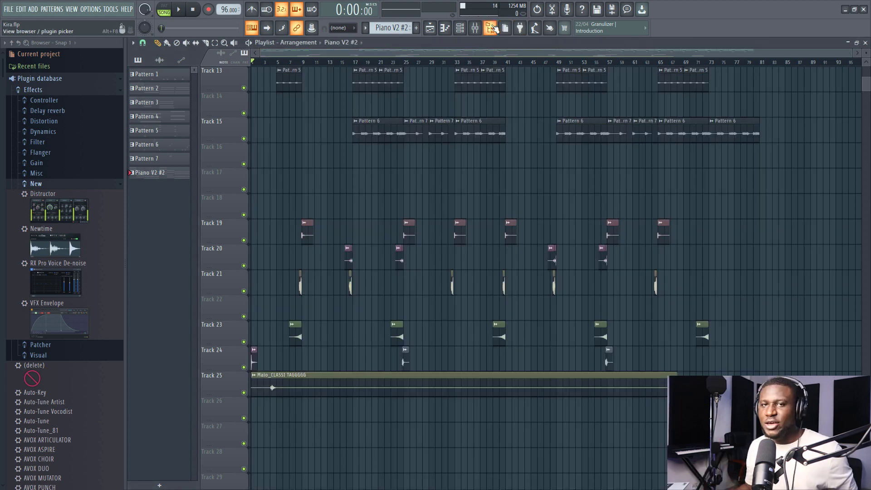
scroll(396, 83, up, 4)
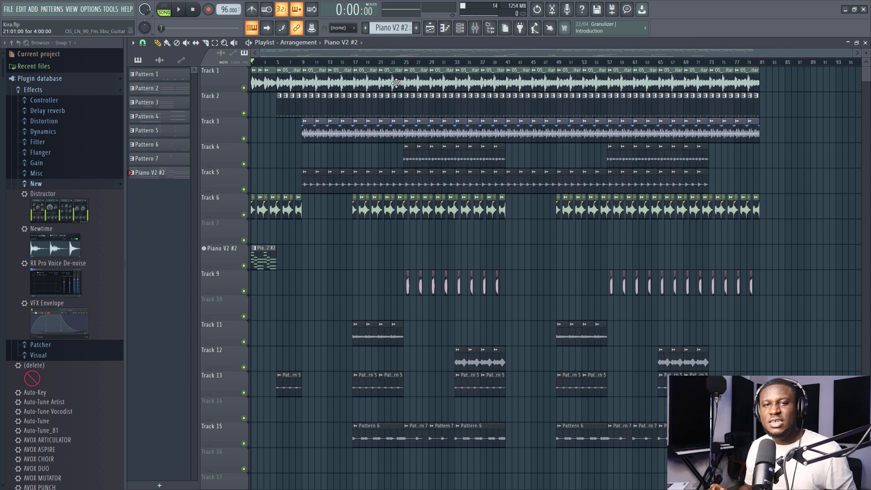